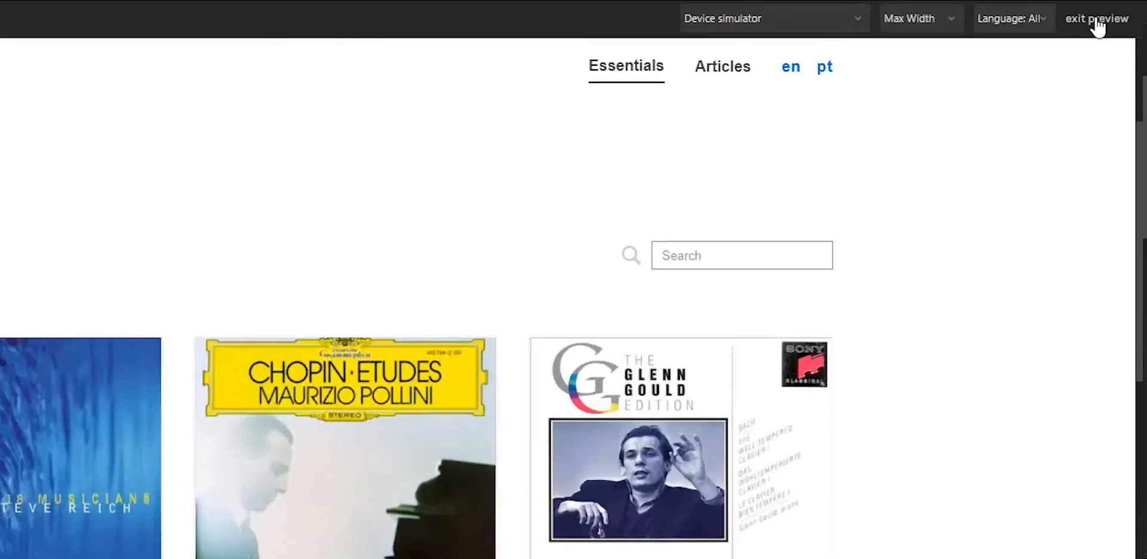
Exit the page preview, create a new collection named Genre, and save it.
click(1099, 27)
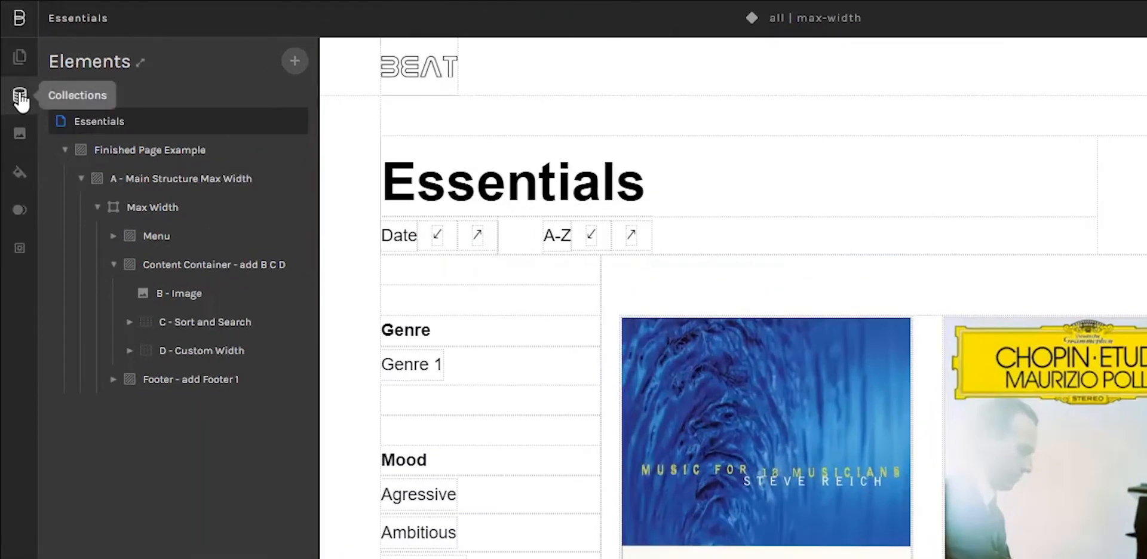
click(21, 98)
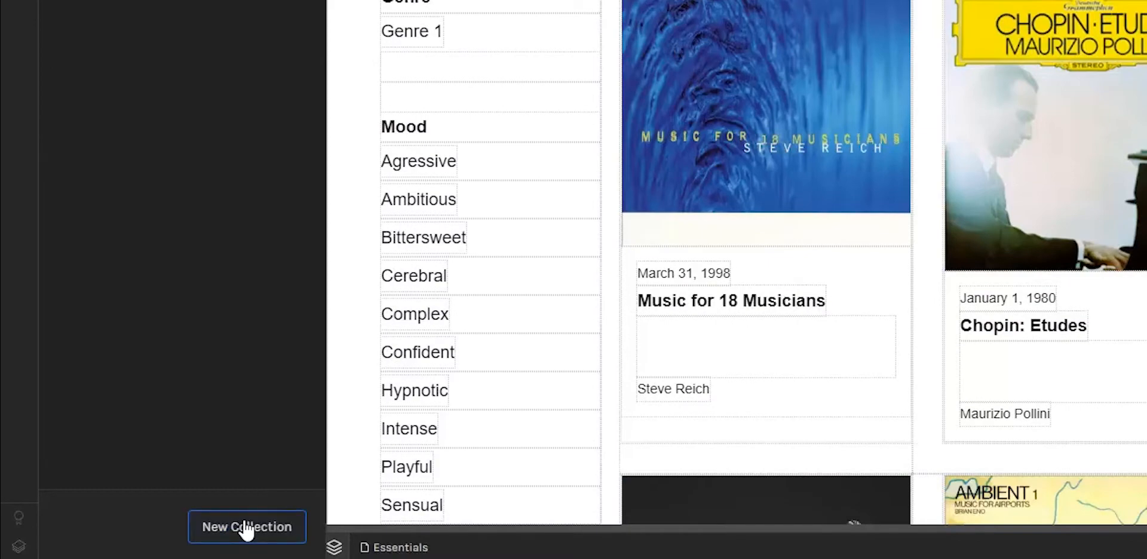
click(247, 529)
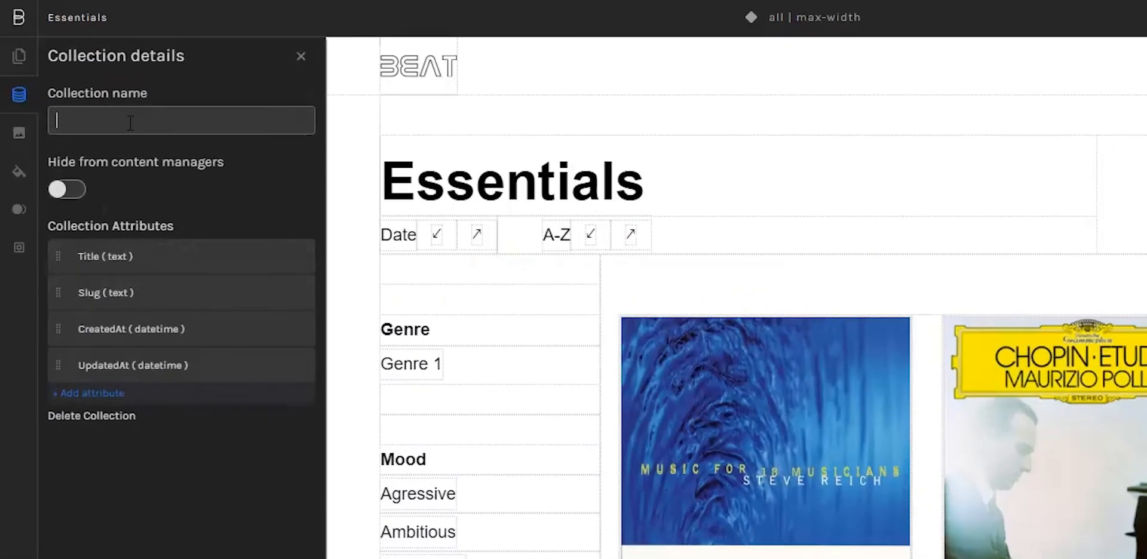
text(Genre)
click(234, 487)
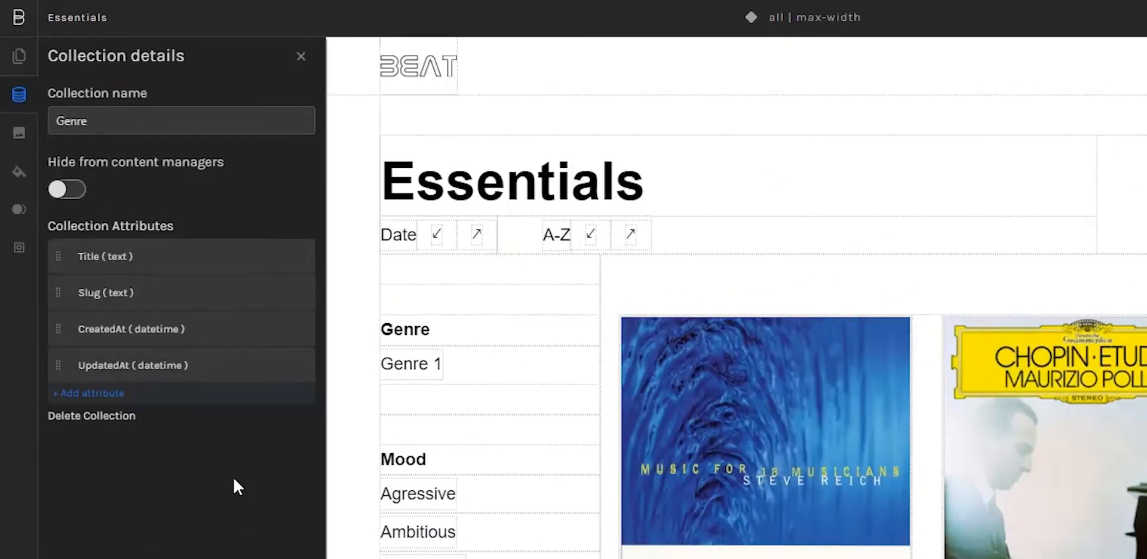
click(302, 60)
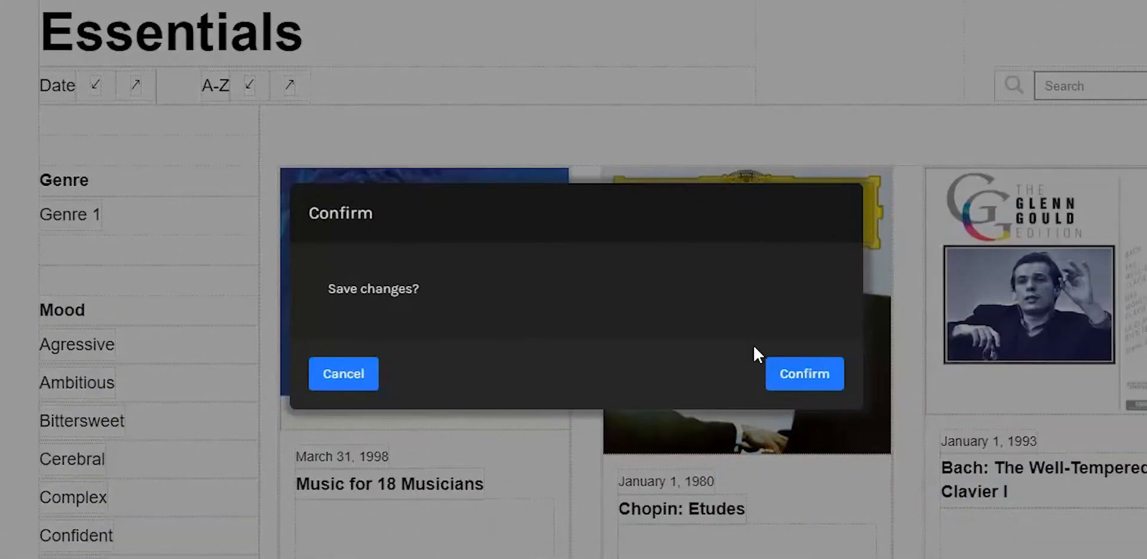
click(794, 375)
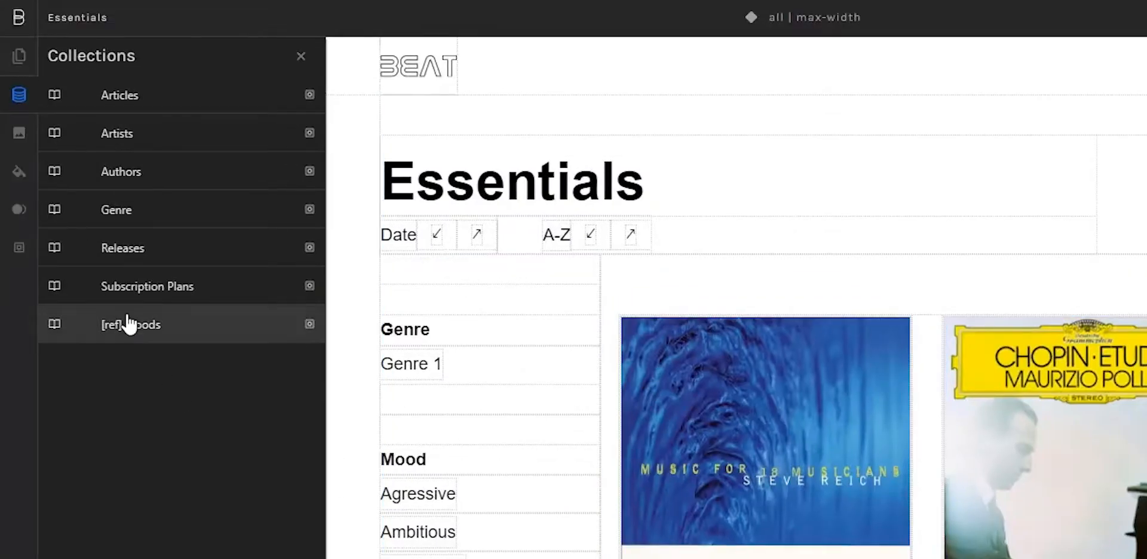
Add an entry titled Electronic to the Genre collection and save it.
click(123, 209)
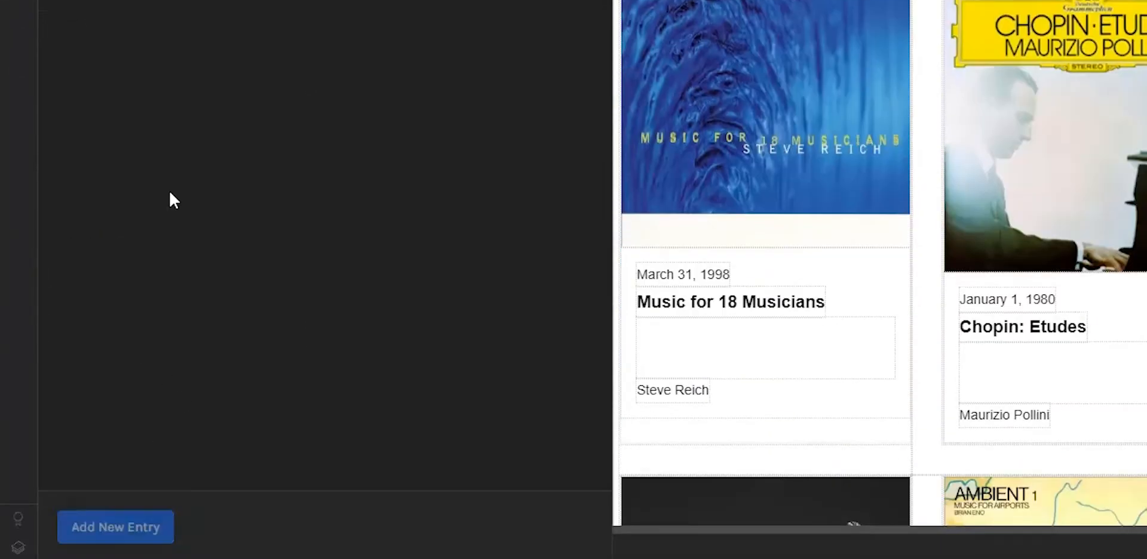
click(154, 535)
text(Electron)
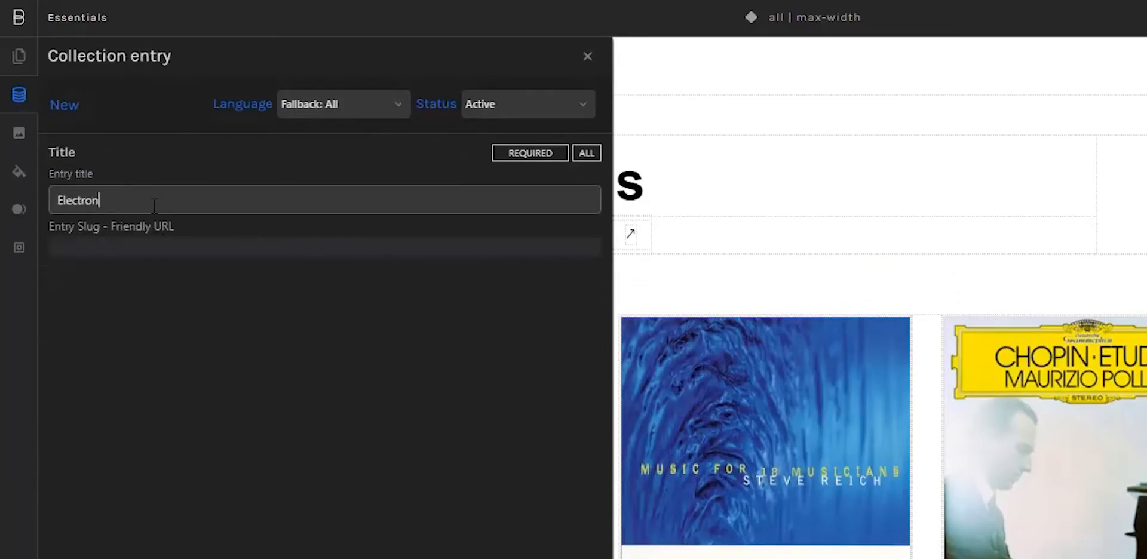
text(ic)
click(351, 538)
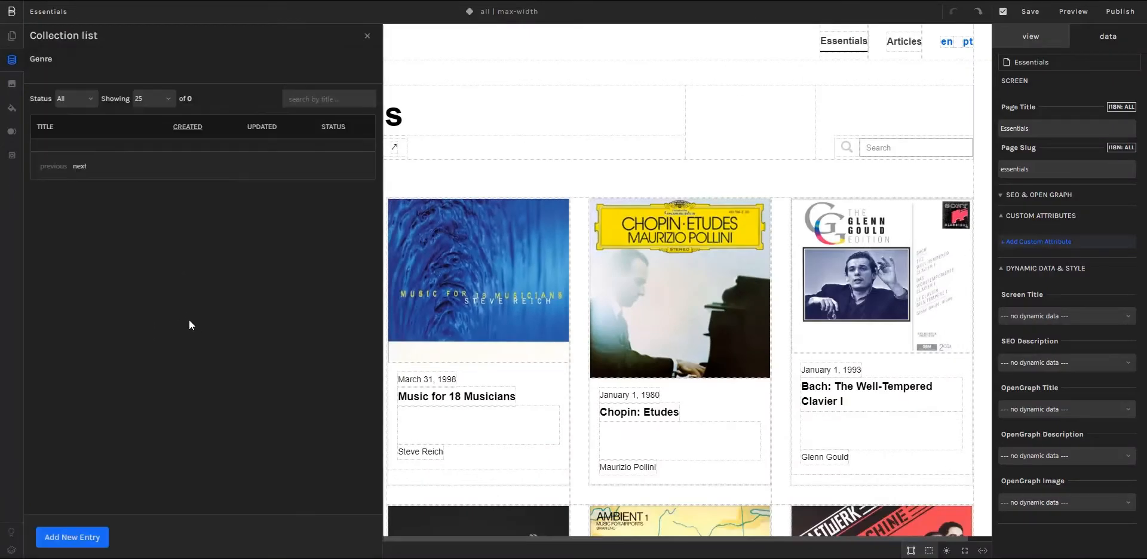
Add and save a second Genre entry titled Jazz, and return to the list of collections.
click(75, 538)
click(107, 130)
text(Jazz)
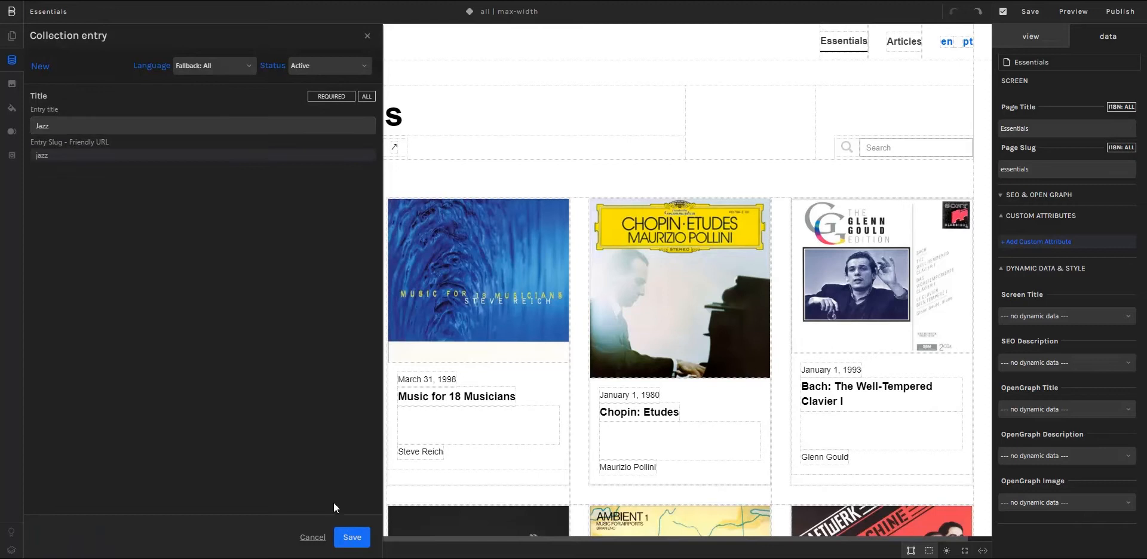
click(352, 535)
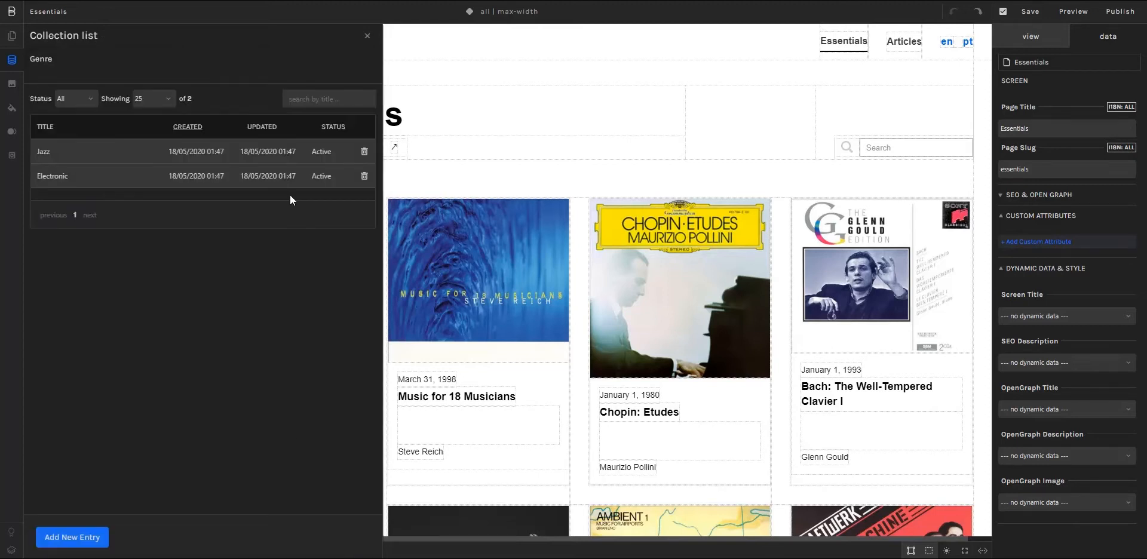
click(367, 37)
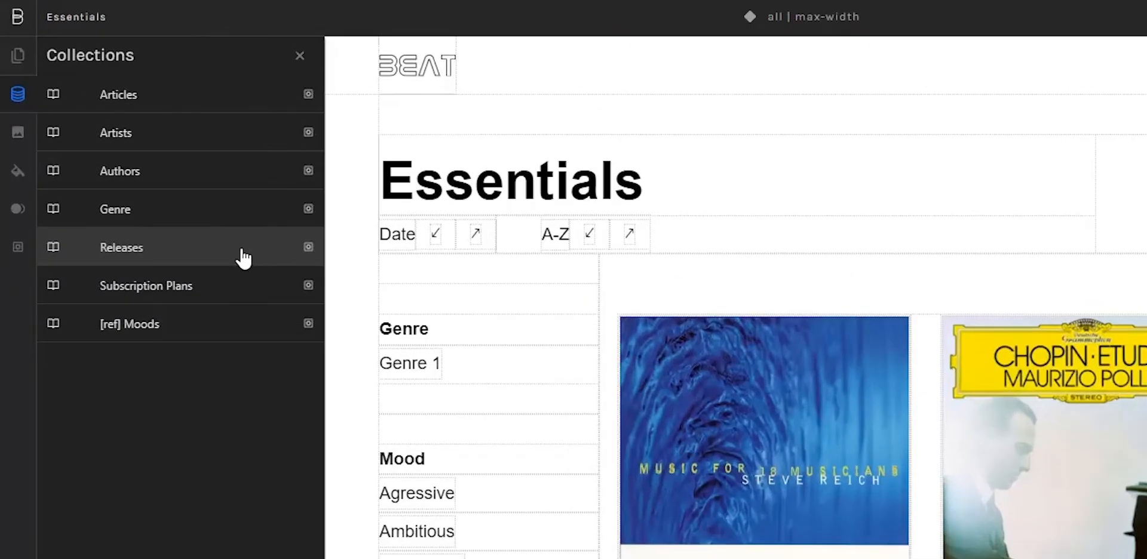
Add an attribute named Genre to the Releases collection and set its type to Single-Reference.
click(308, 246)
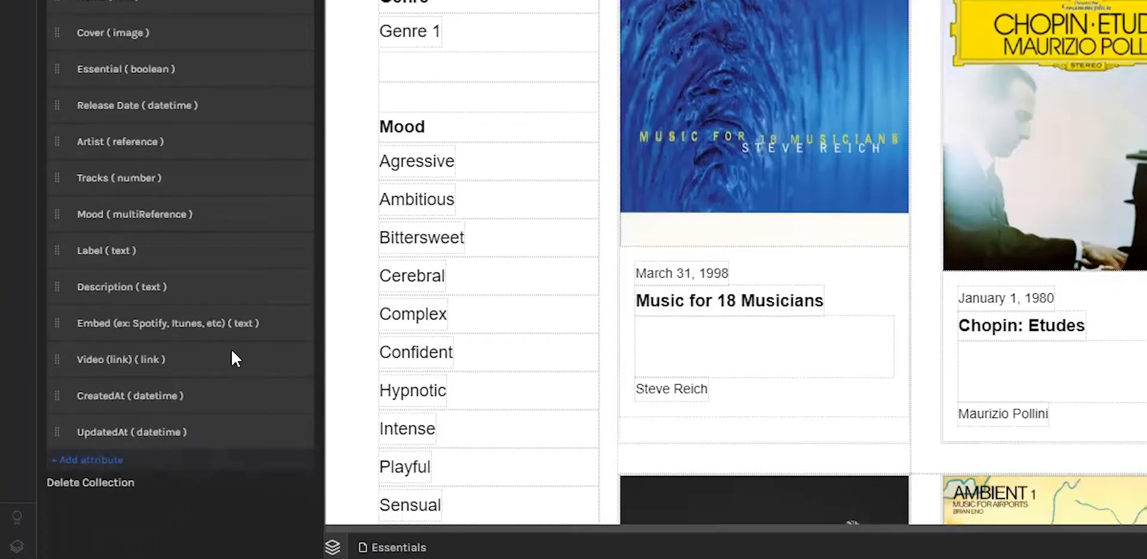
click(102, 459)
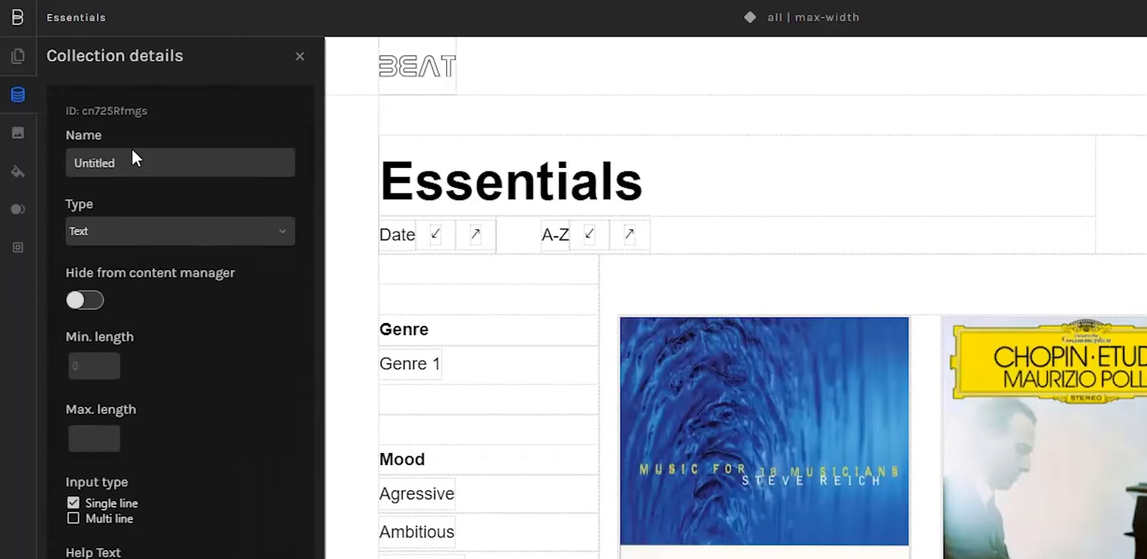
click(132, 159)
text(Genre)
click(136, 238)
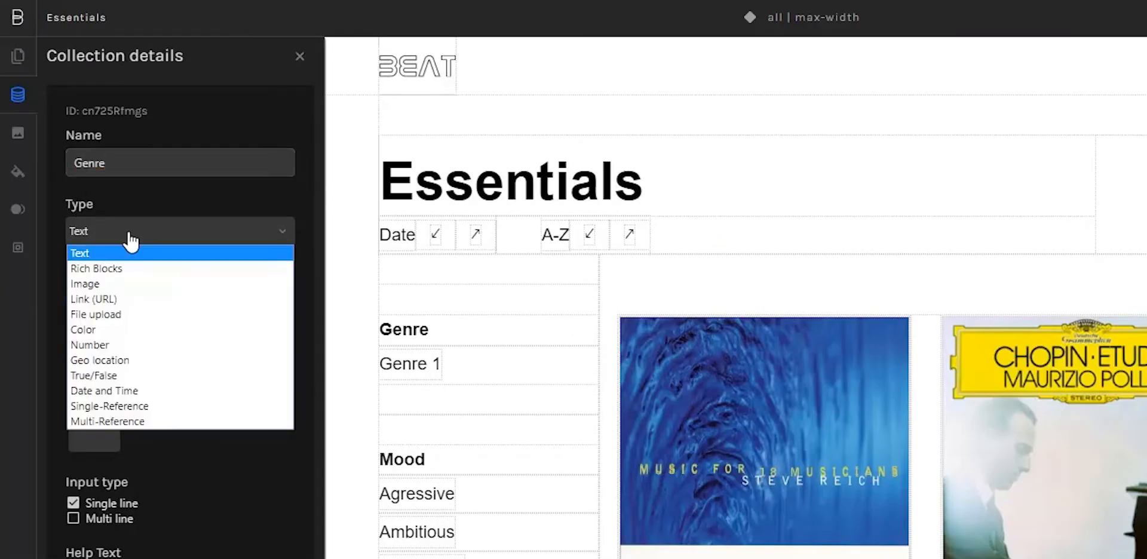
click(138, 406)
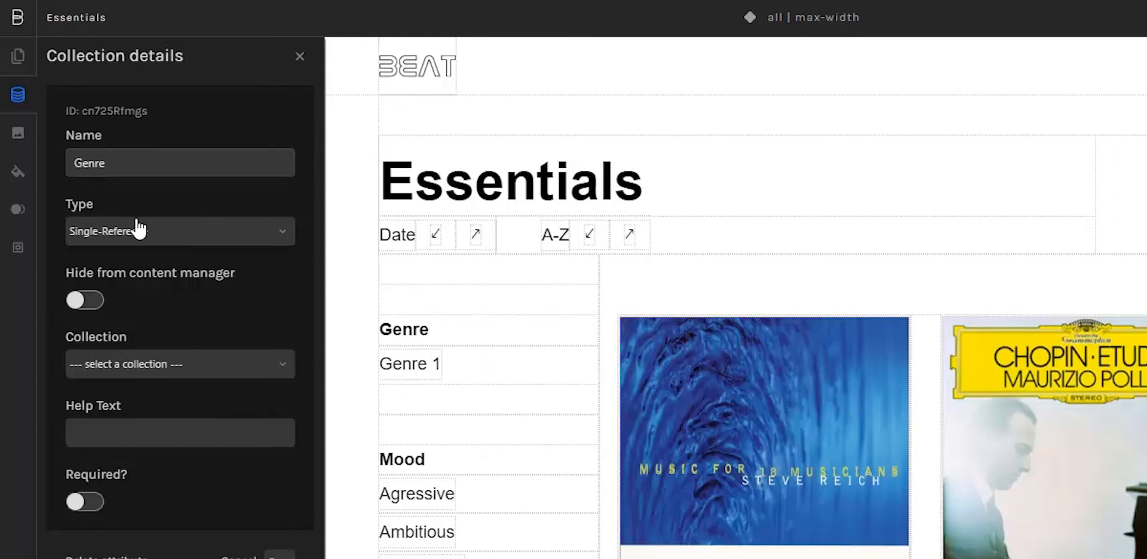
Link the new reference attribute to the Genre collection, save it, and close the Releases details.
click(101, 366)
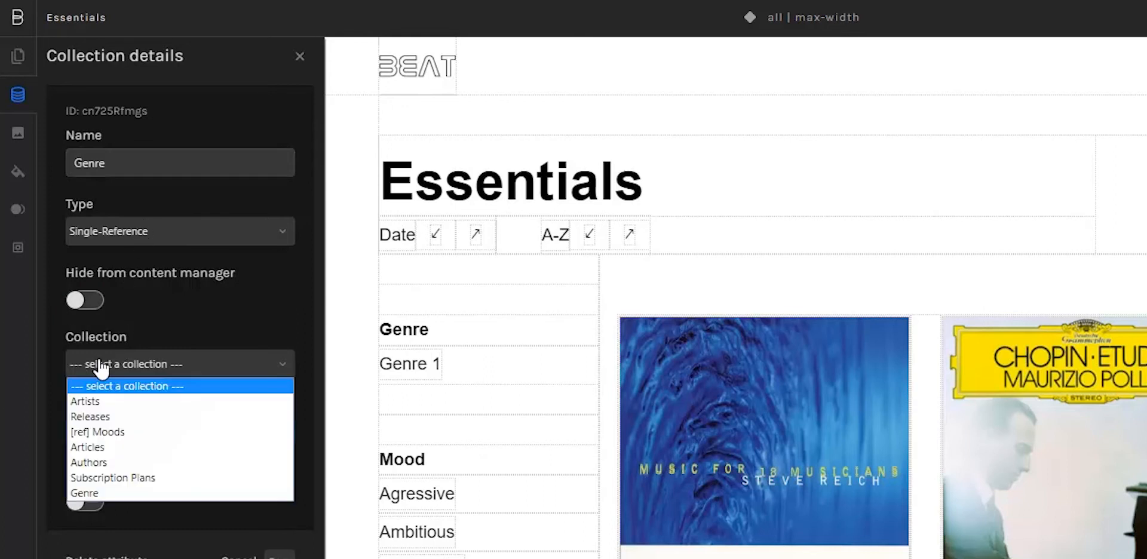
click(94, 487)
scroll(267, 500, down, 5)
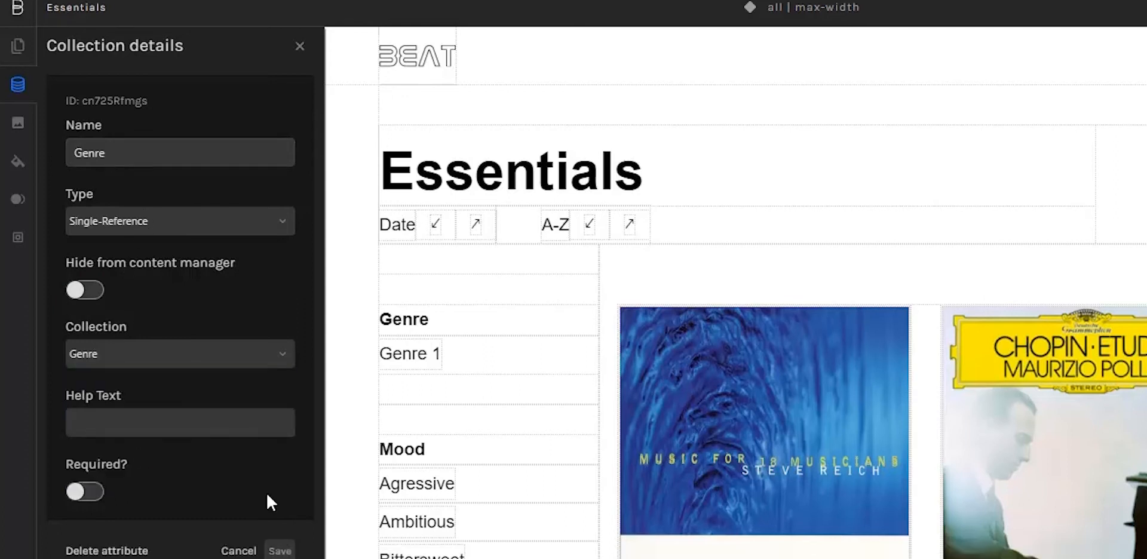
click(285, 296)
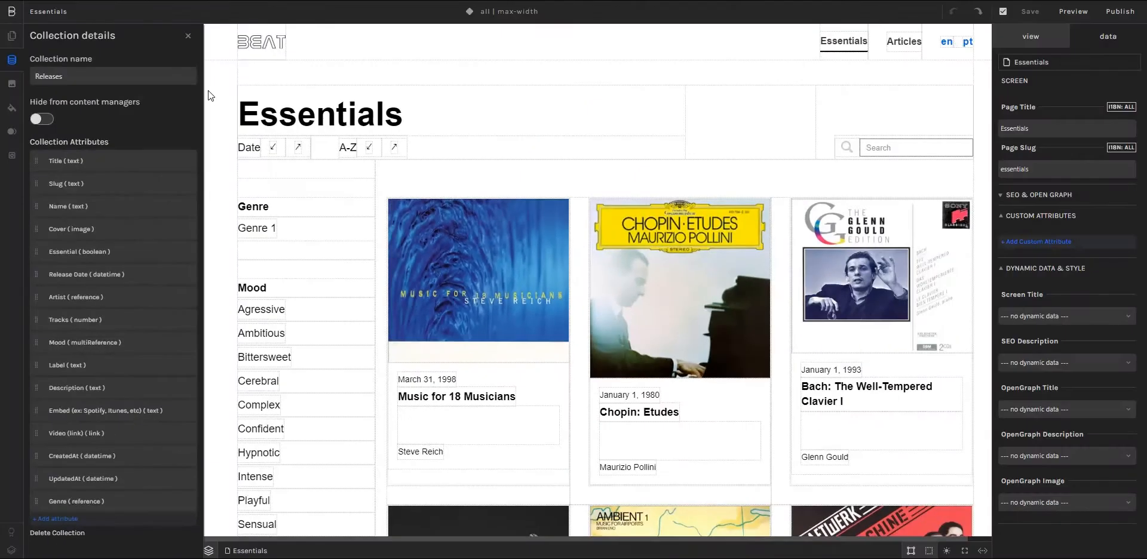
click(188, 36)
click(712, 329)
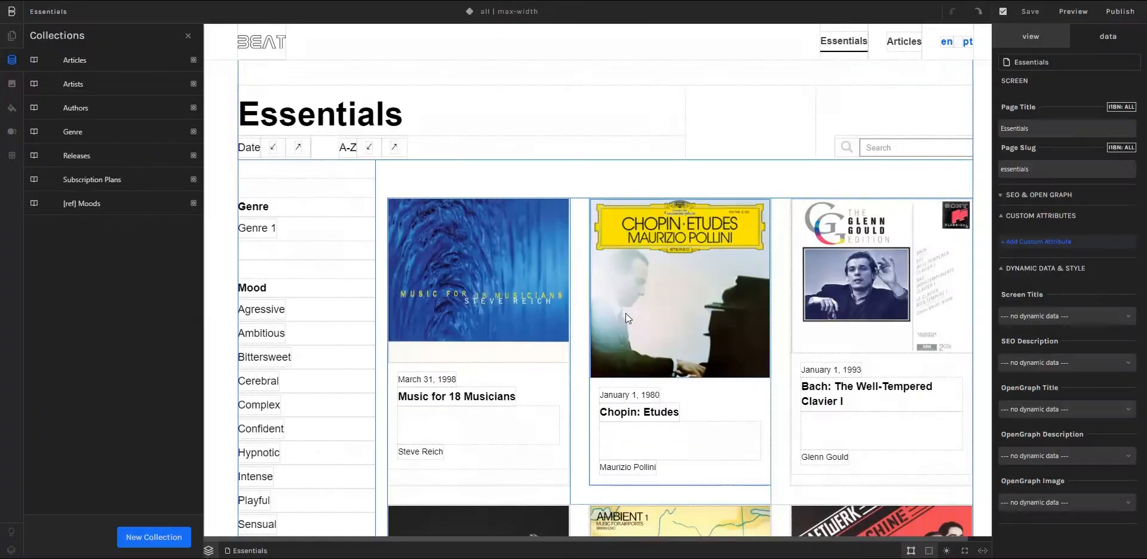
Set the genre of the Black Origami release to Electronic and save the entry.
click(76, 157)
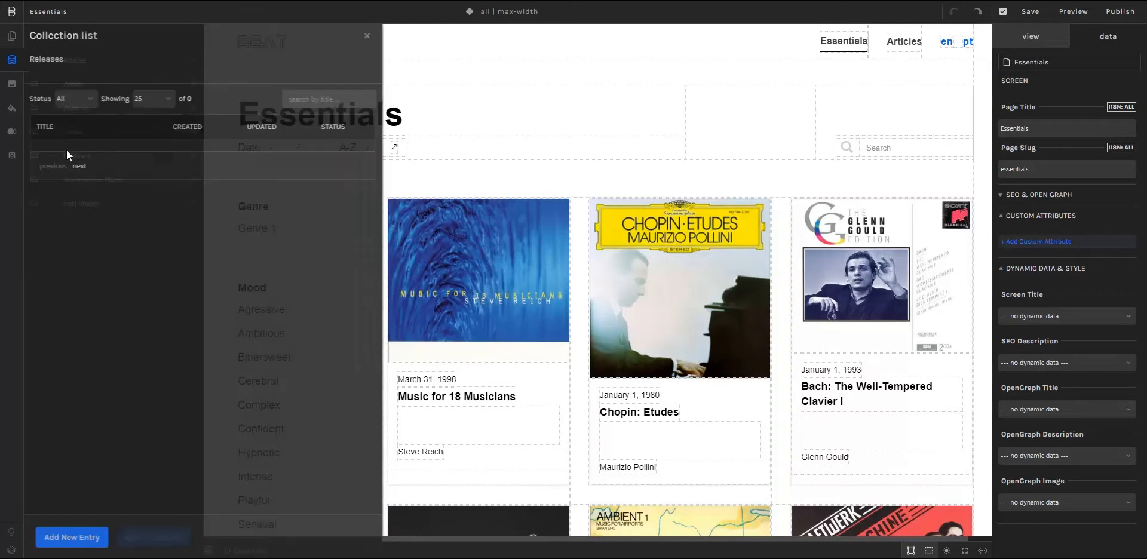
click(74, 239)
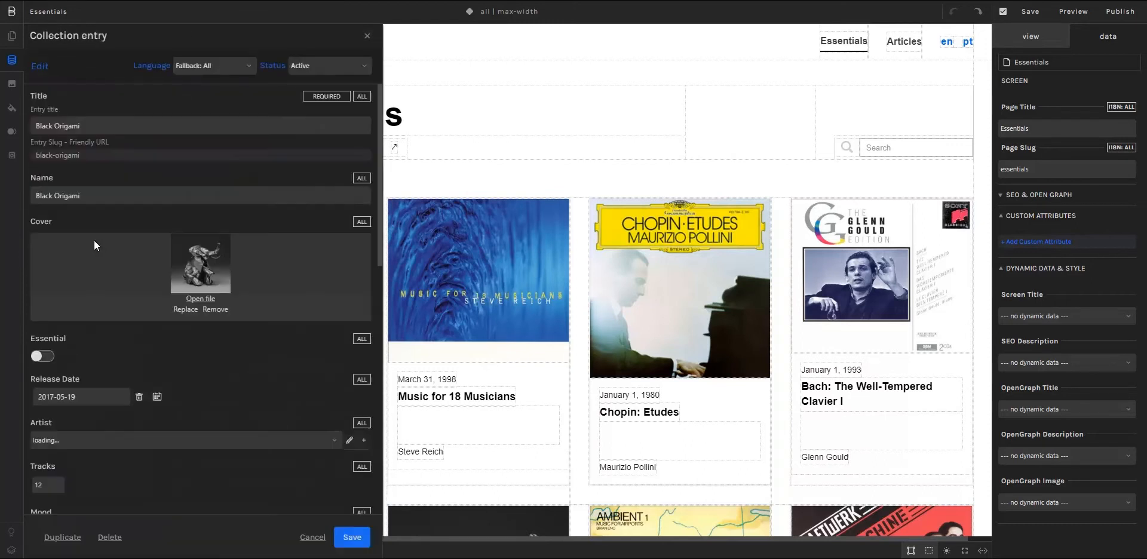
scroll(99, 242, down, 10)
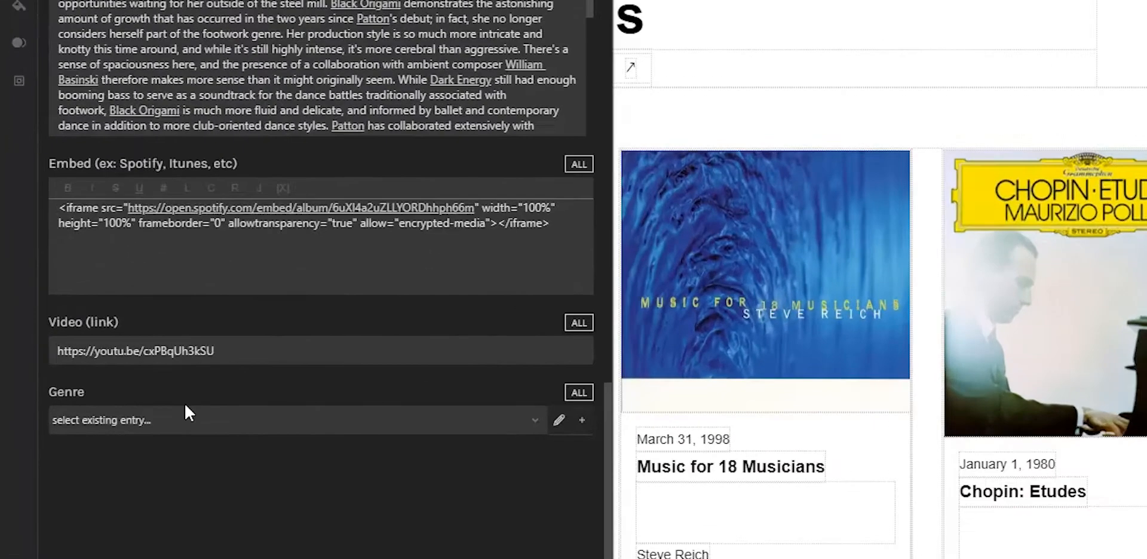
click(105, 427)
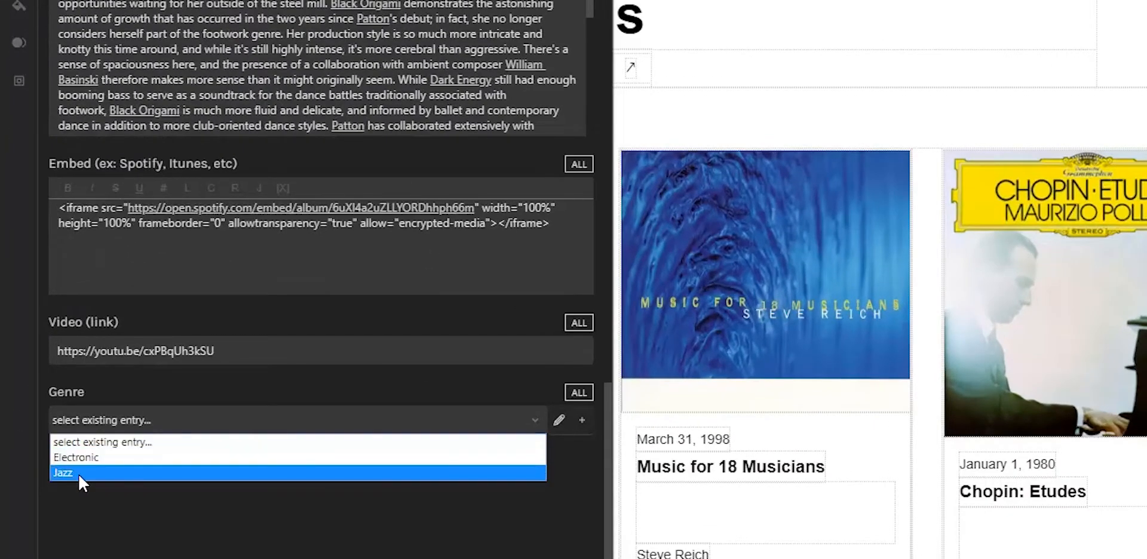
click(81, 456)
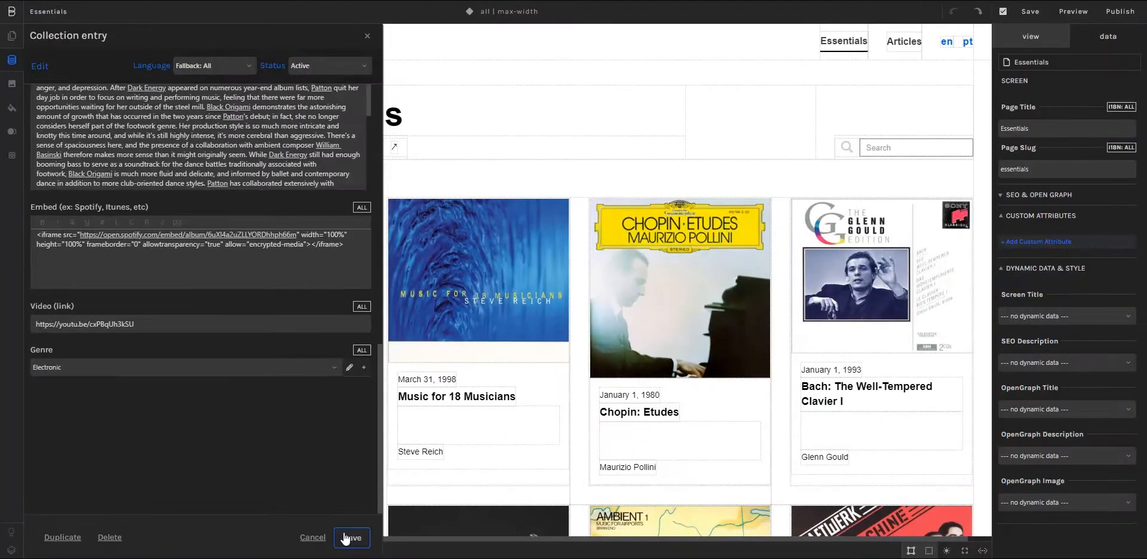
click(345, 539)
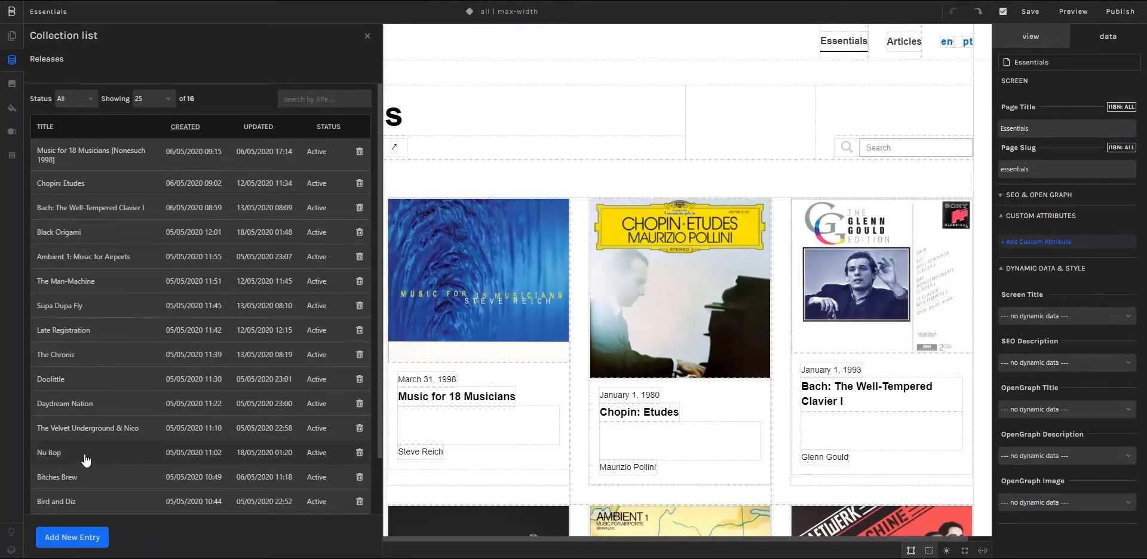
Set the genre of the Nu Bop release to Jazz, save the entry, and return to the page's element tree.
click(87, 458)
scroll(120, 335, down, 10)
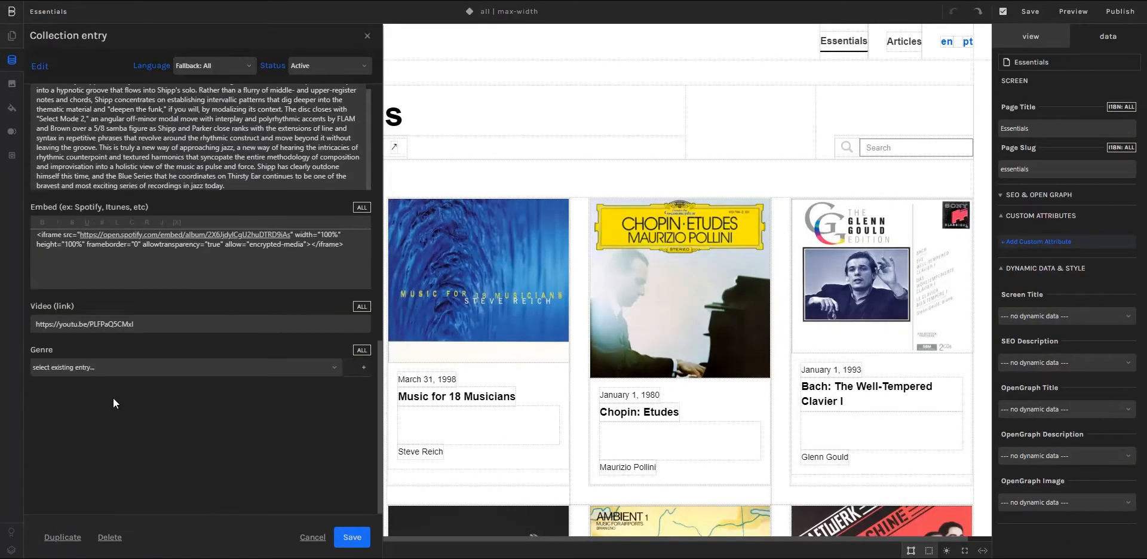
click(100, 369)
click(81, 401)
click(350, 538)
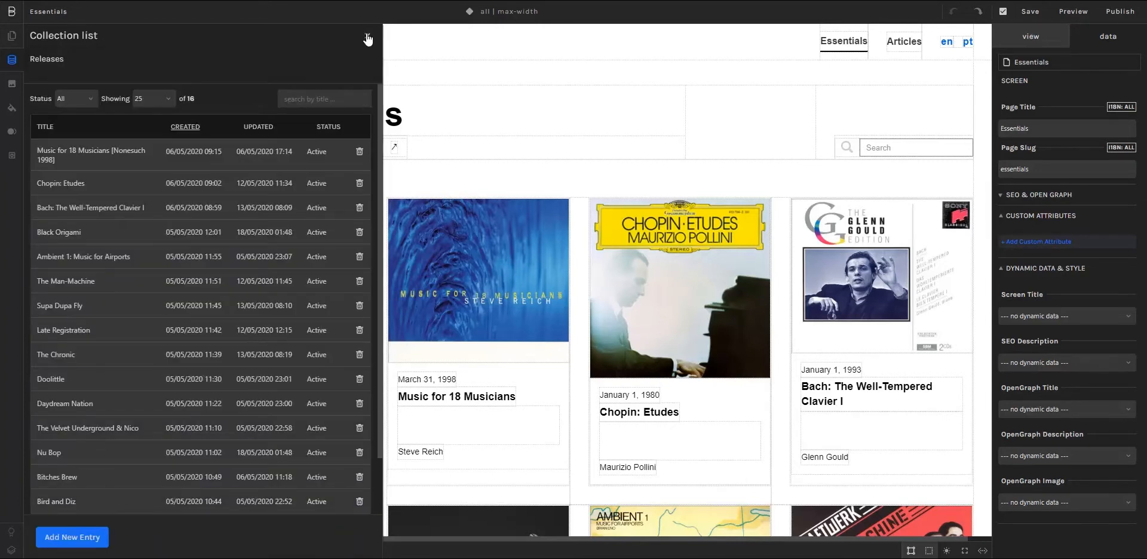
click(367, 39)
click(186, 39)
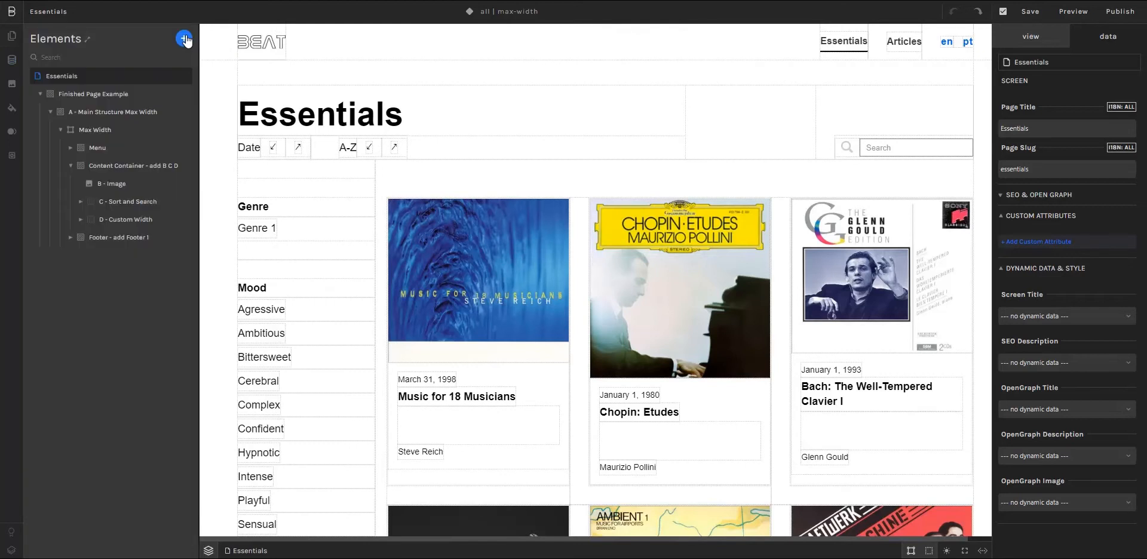
Select the Genre 1 filter button on the page and widen the element tree to show its full nesting.
click(287, 232)
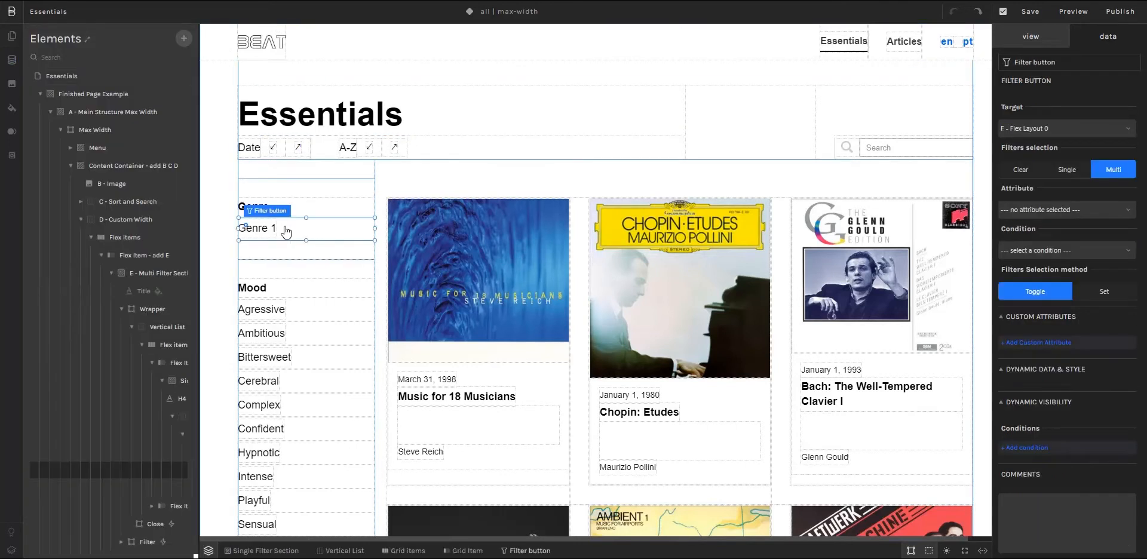
drag(201, 352, 298, 353)
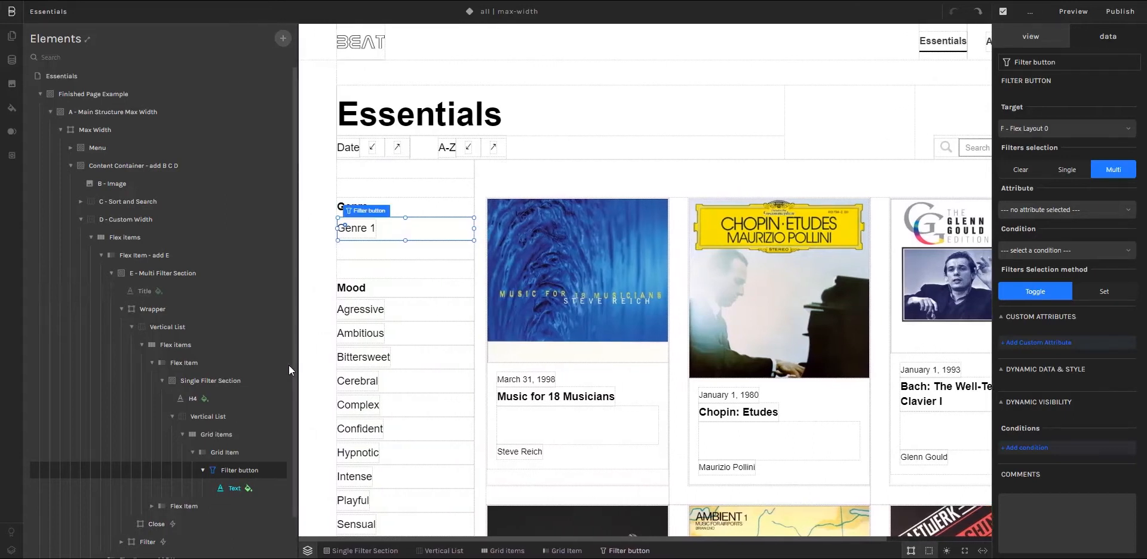
scroll(289, 366, down, 2)
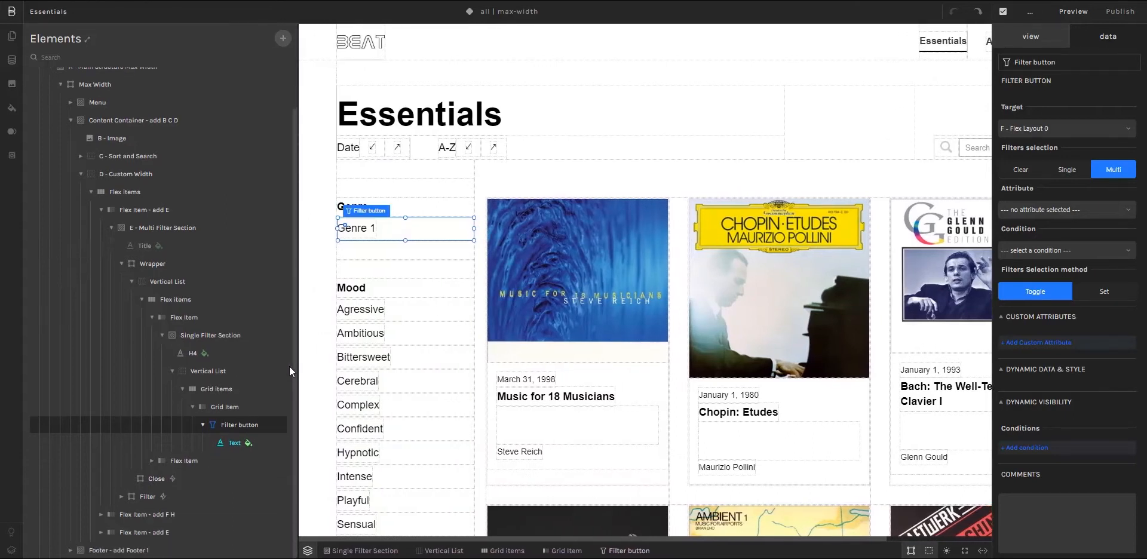
Examine the Vertical List holding the Genre 1 filter, the Flex Layout among the available elements, and the filter button's data settings.
click(194, 370)
click(284, 39)
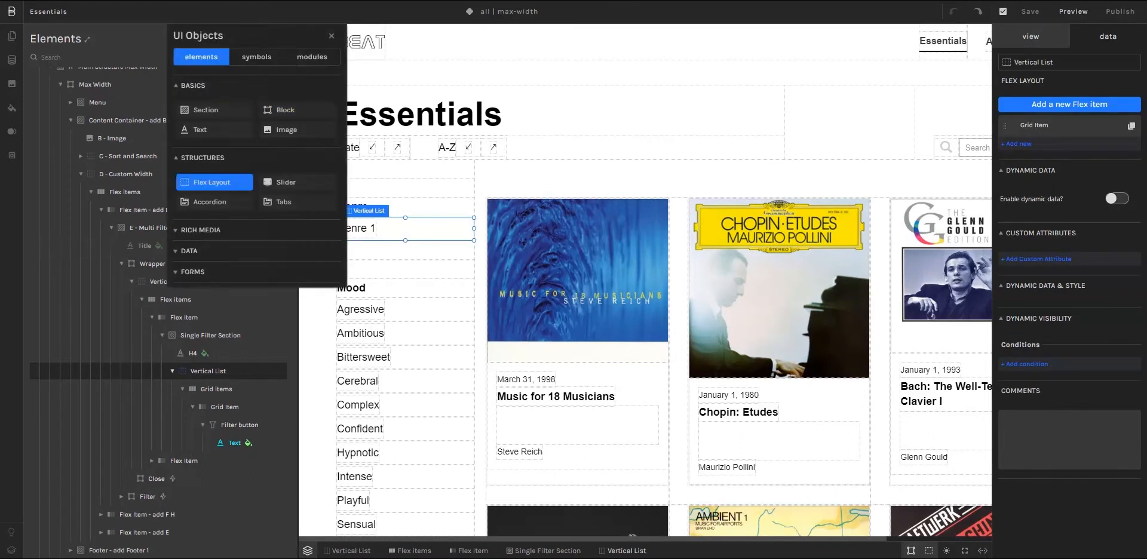
click(336, 38)
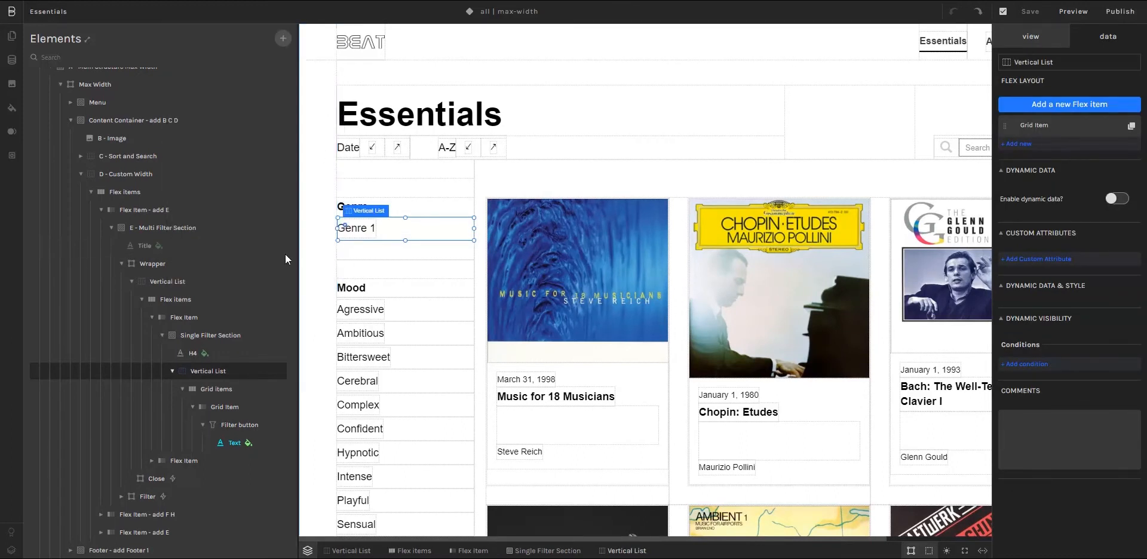
click(228, 423)
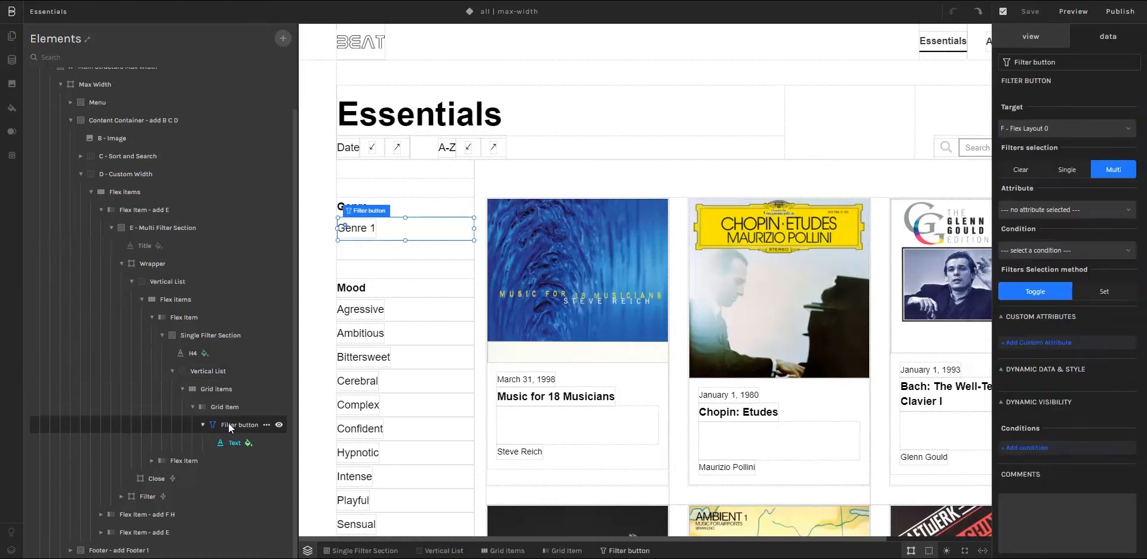
Examine the data elements available for adding to the page, including the Filter button.
click(283, 39)
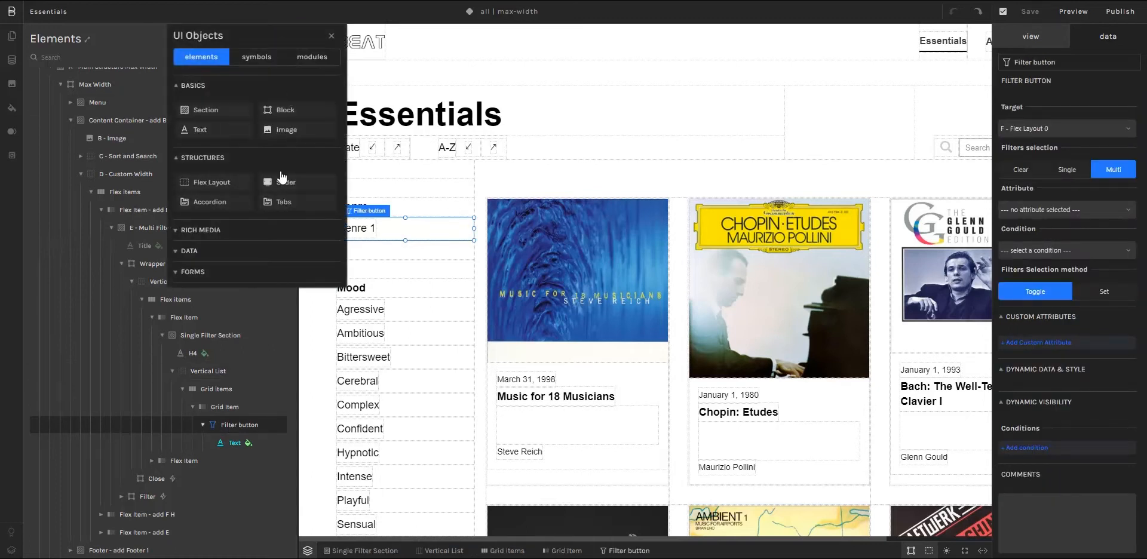
click(212, 251)
scroll(281, 222, down, 1)
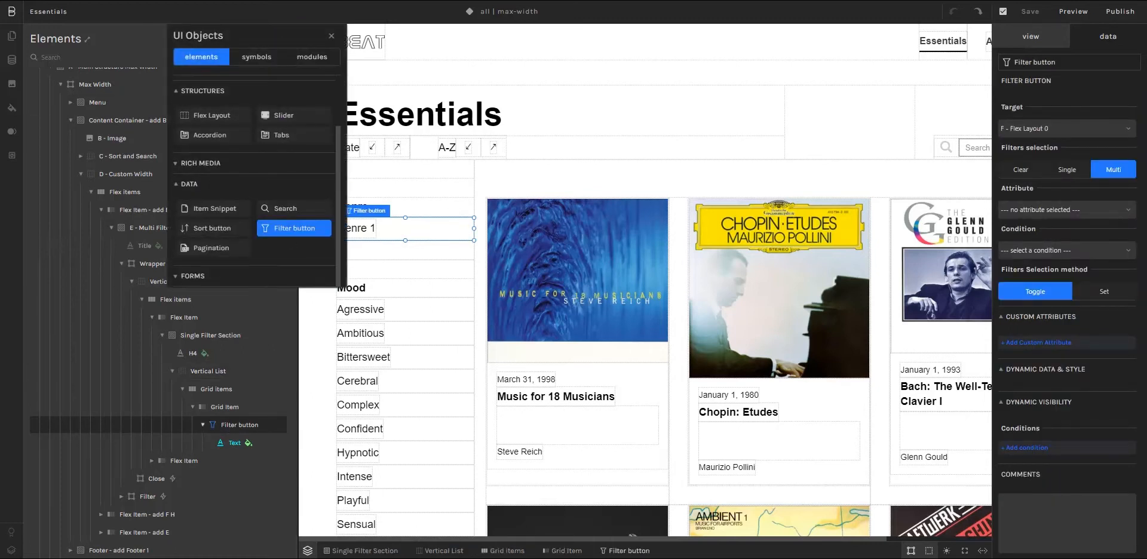
click(332, 36)
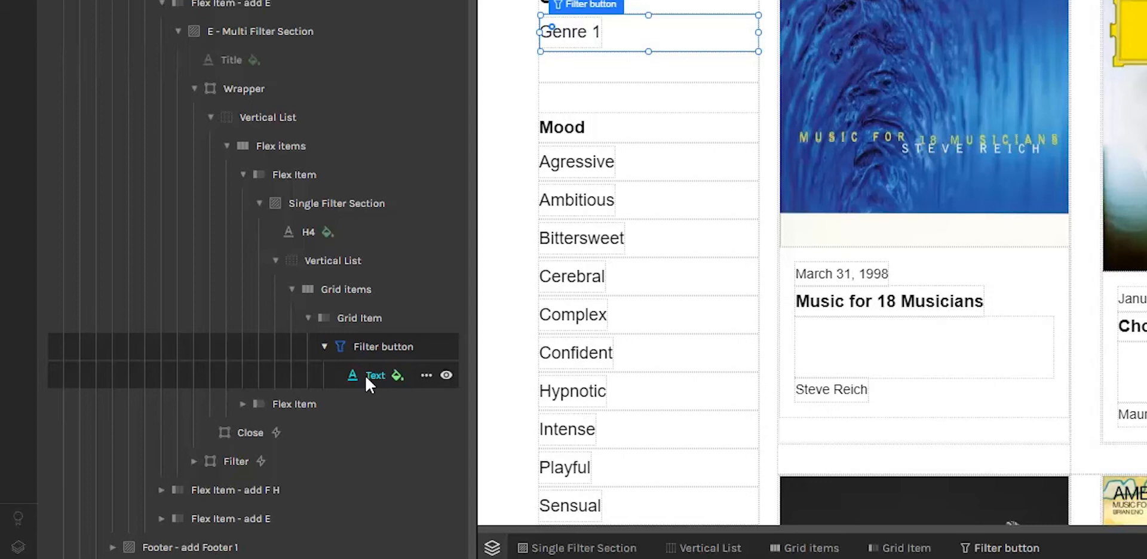
Enable dynamic data on the Vertical List that holds the Genre 1 filter and connect it to the Genre collection.
click(320, 261)
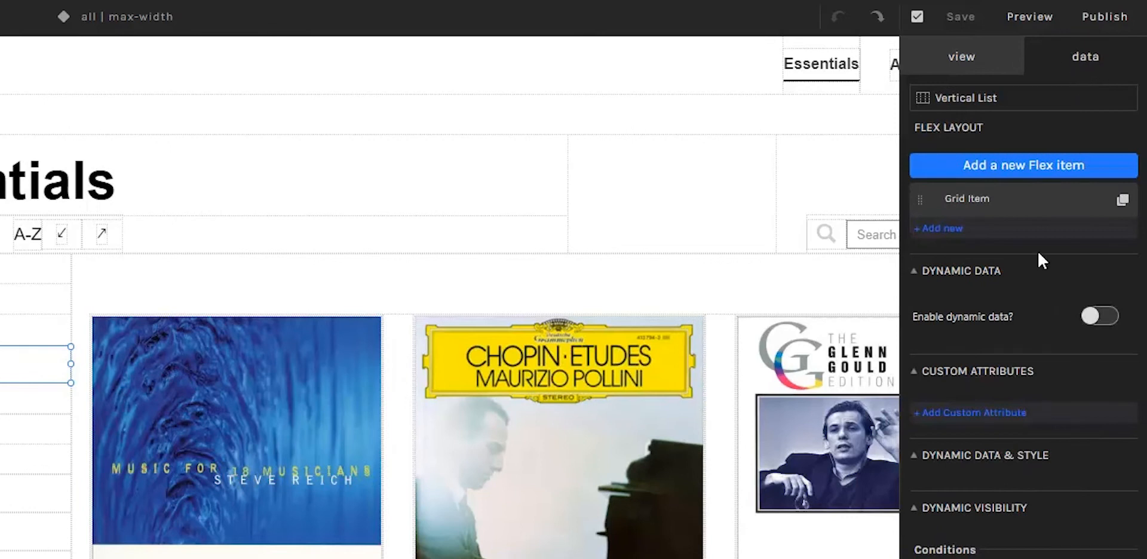
click(1089, 317)
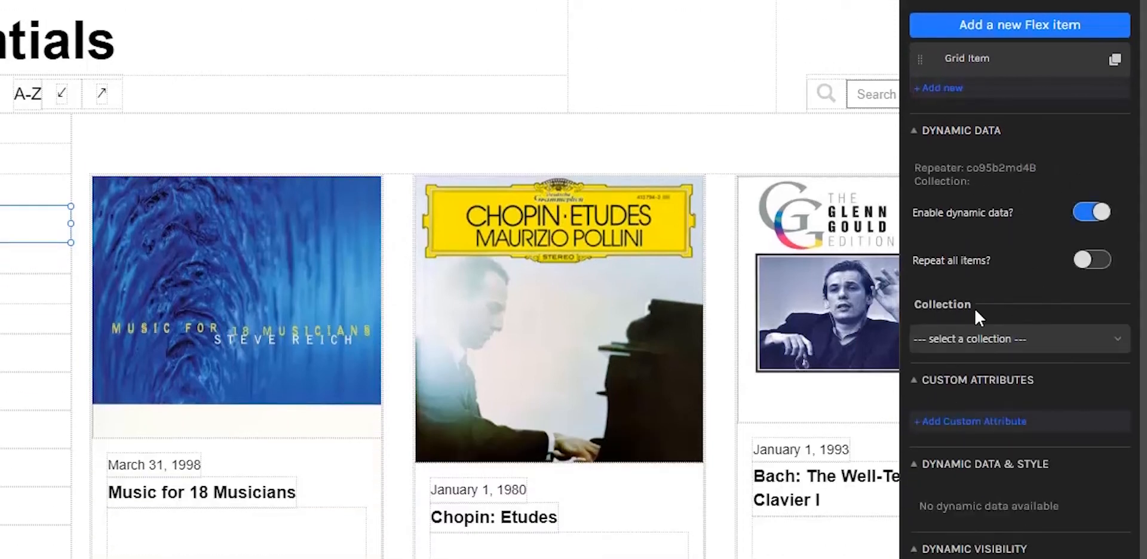
click(980, 339)
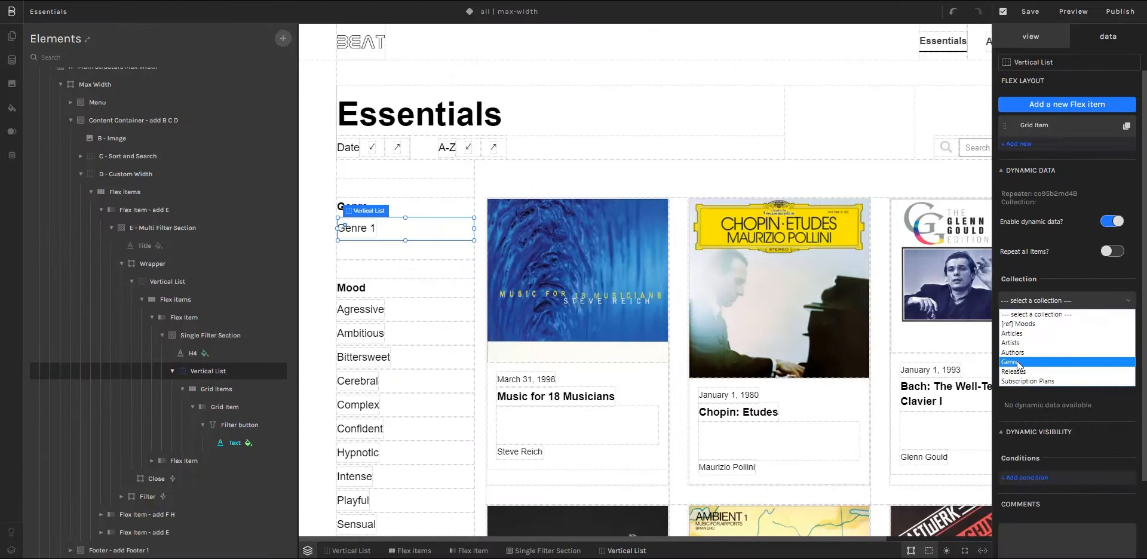
click(1018, 363)
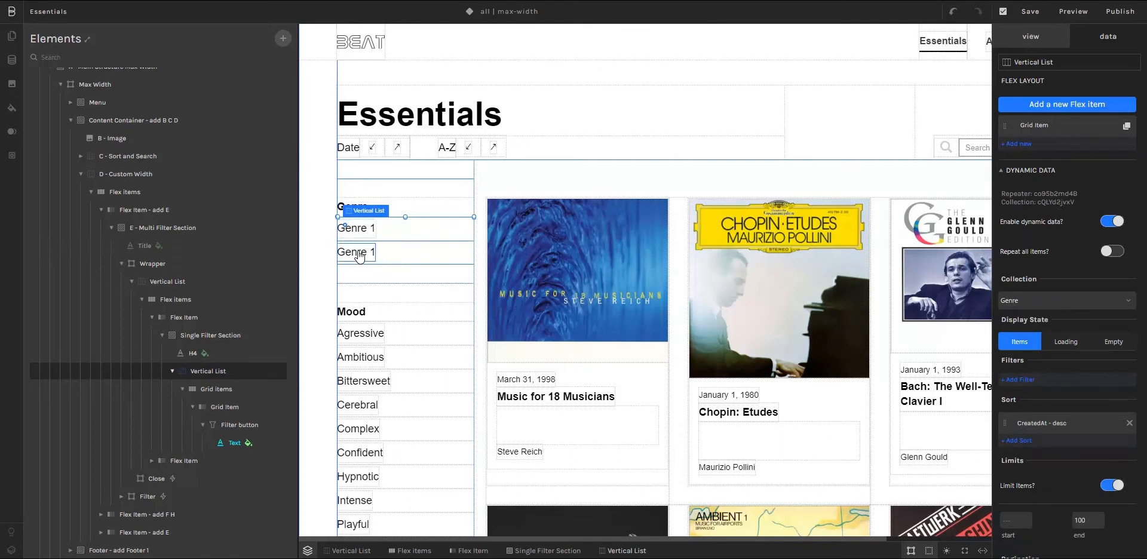
Make the Genre 1 text inside the filter button get its text dynamically from Title (text).
click(359, 256)
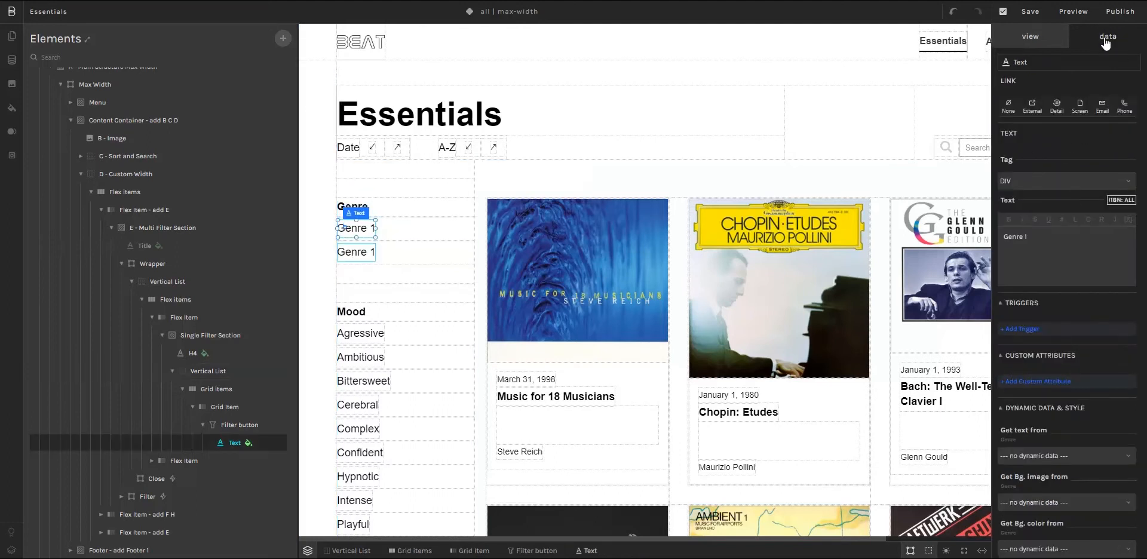
scroll(1056, 315, down, 5)
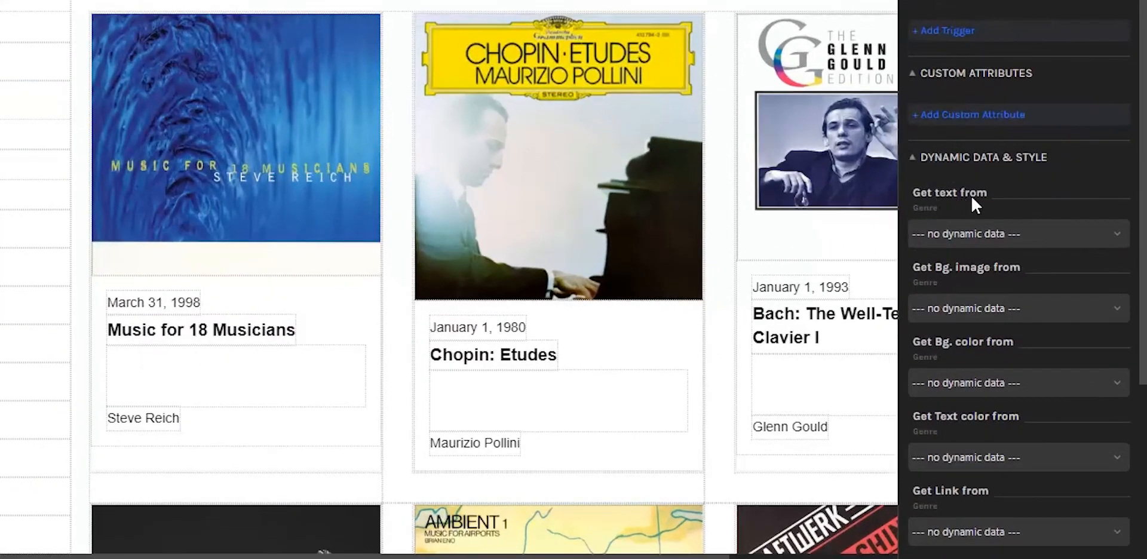
click(957, 235)
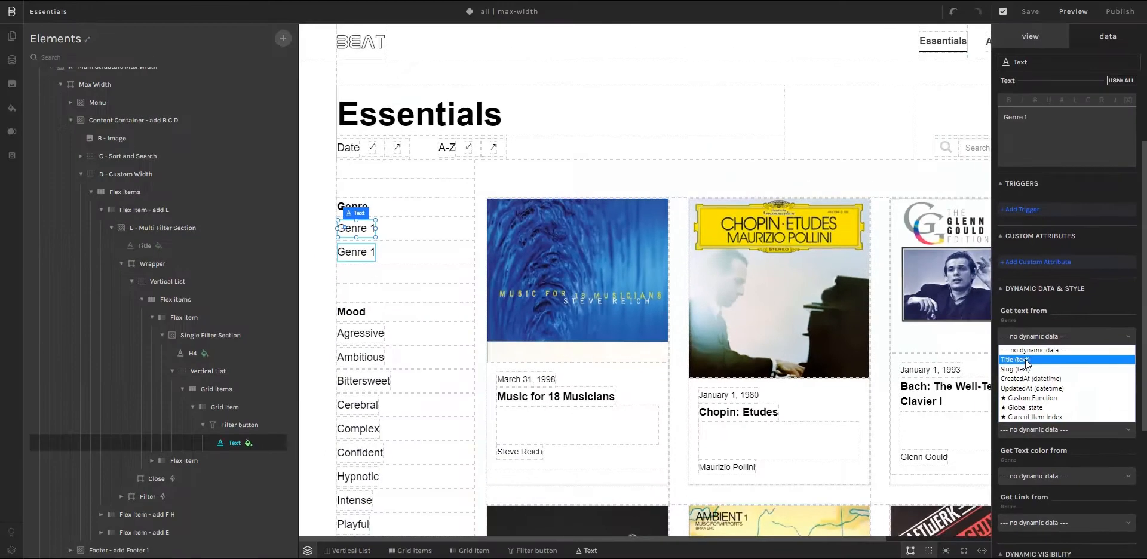
click(953, 271)
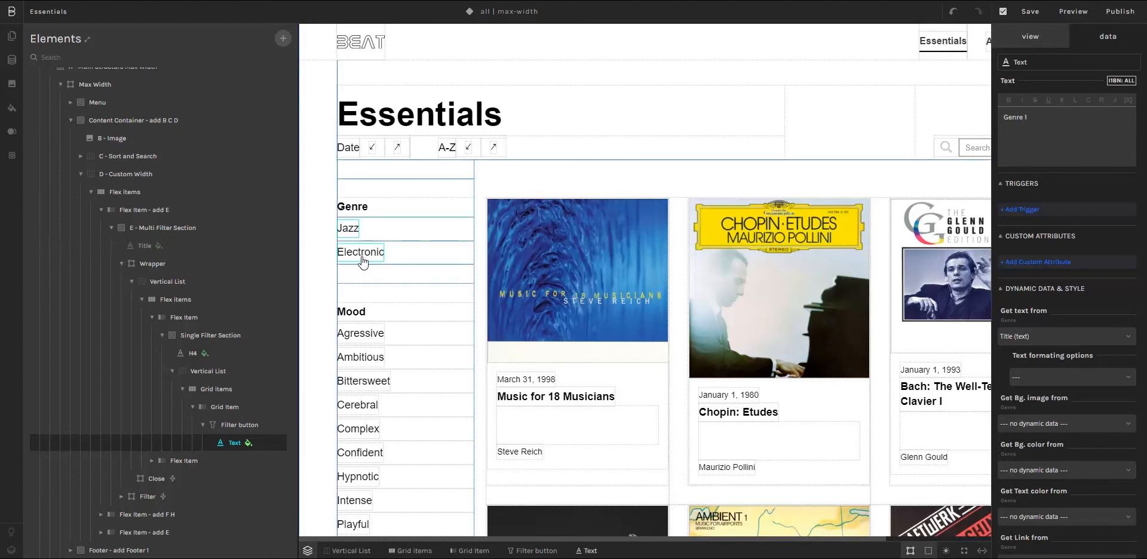
Target the genre filter button at F - Flex Layout 0 and set its filters selection to Single.
scroll(439, 256, down, 1)
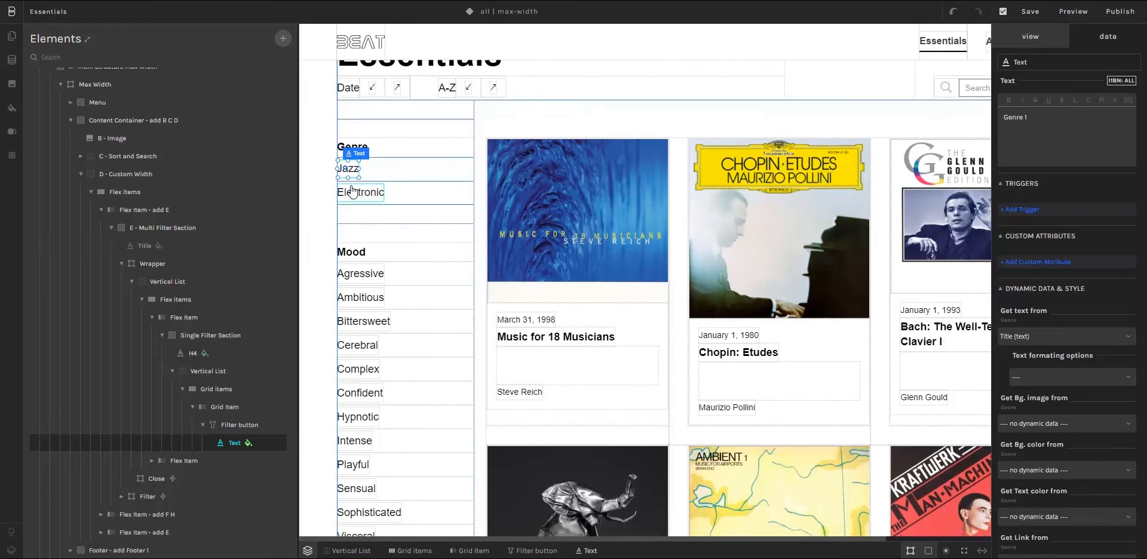
click(223, 424)
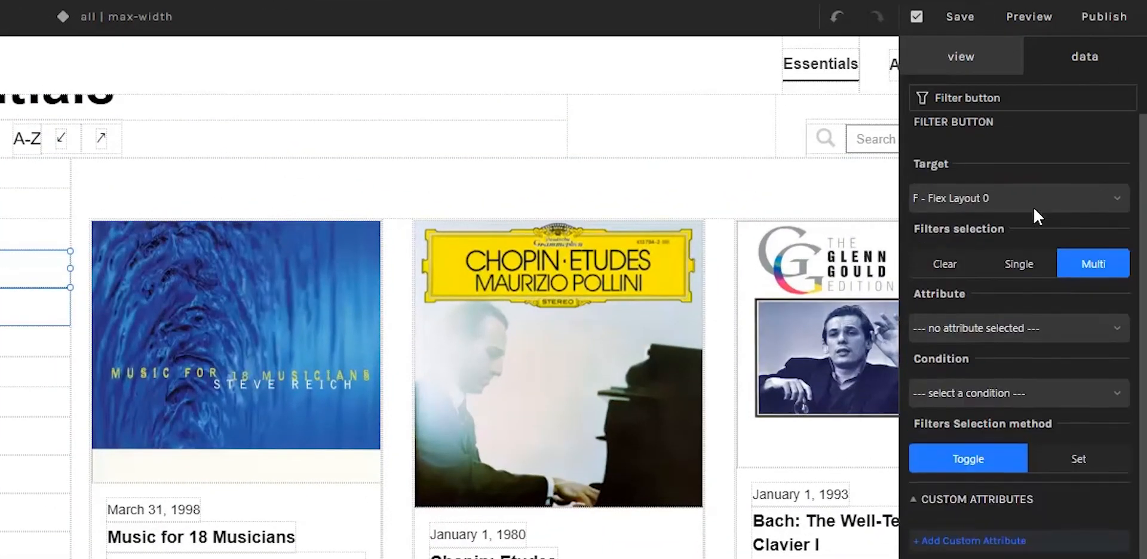
click(1001, 207)
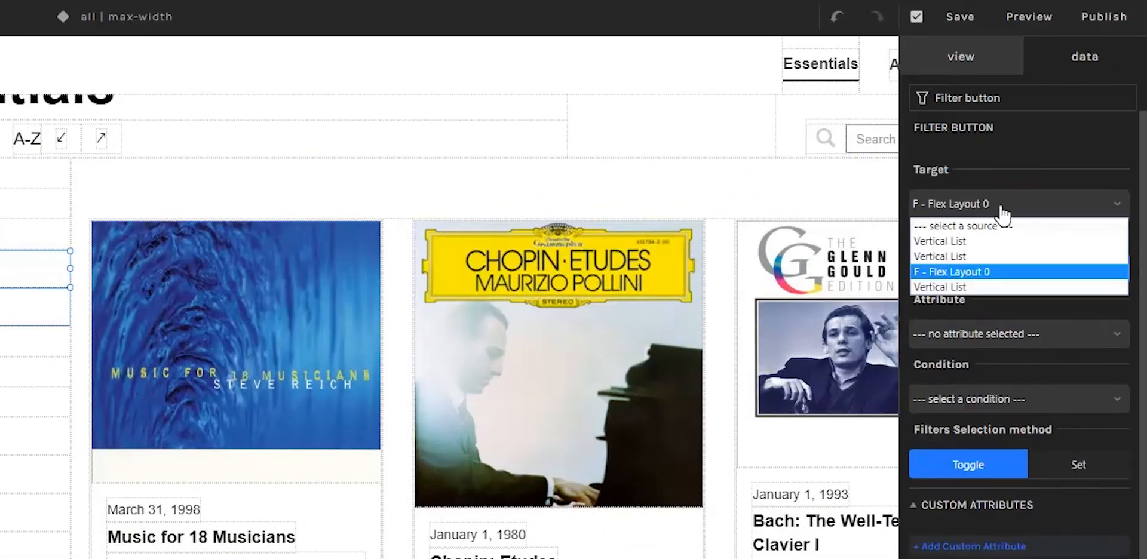
click(996, 269)
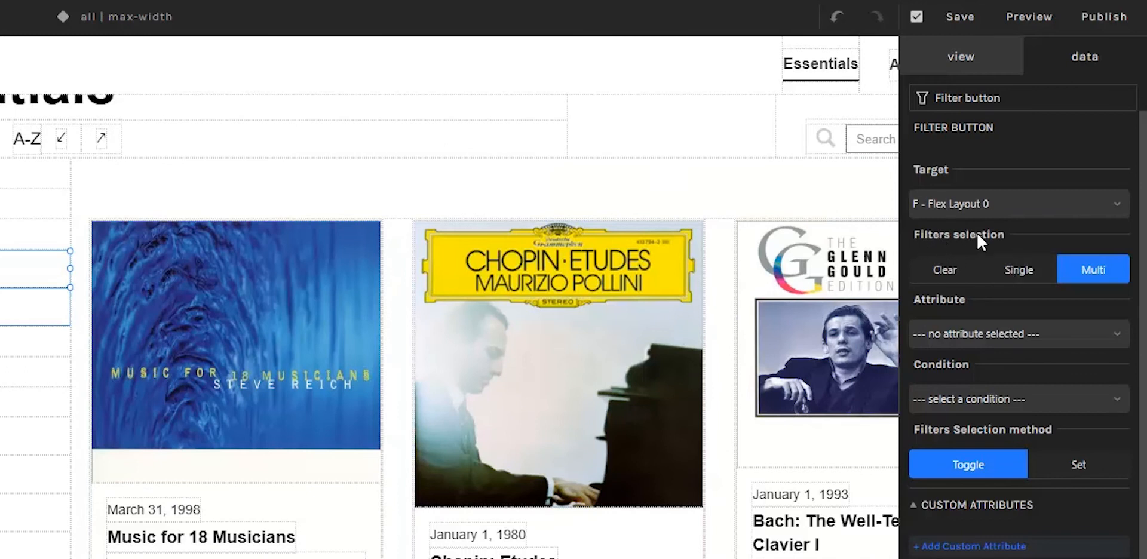
click(1018, 272)
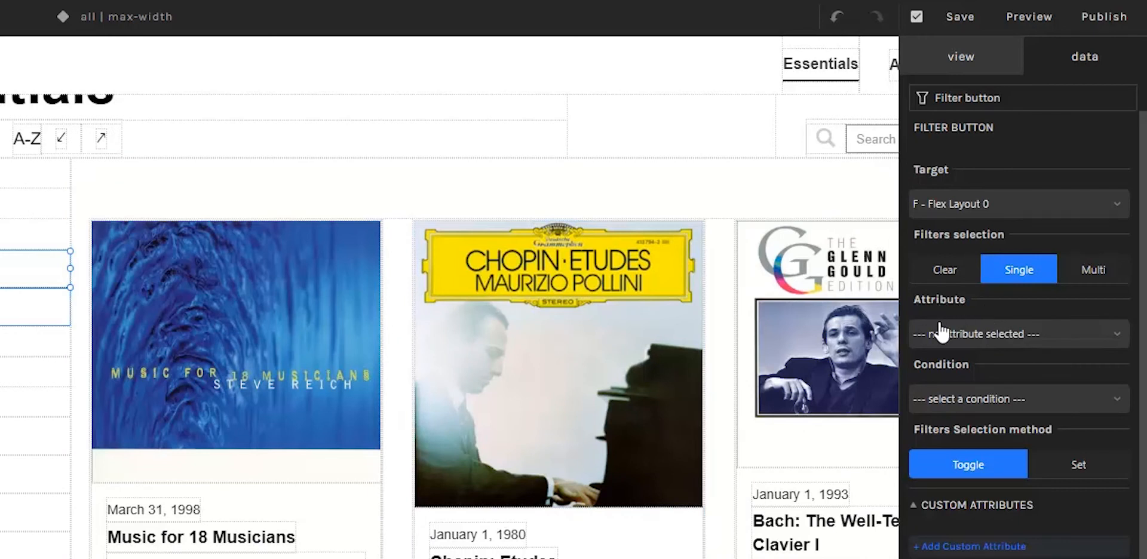
Set the filter button's attribute to Genre (reference), the condition to Equals and the entry to Current Item.
click(1054, 335)
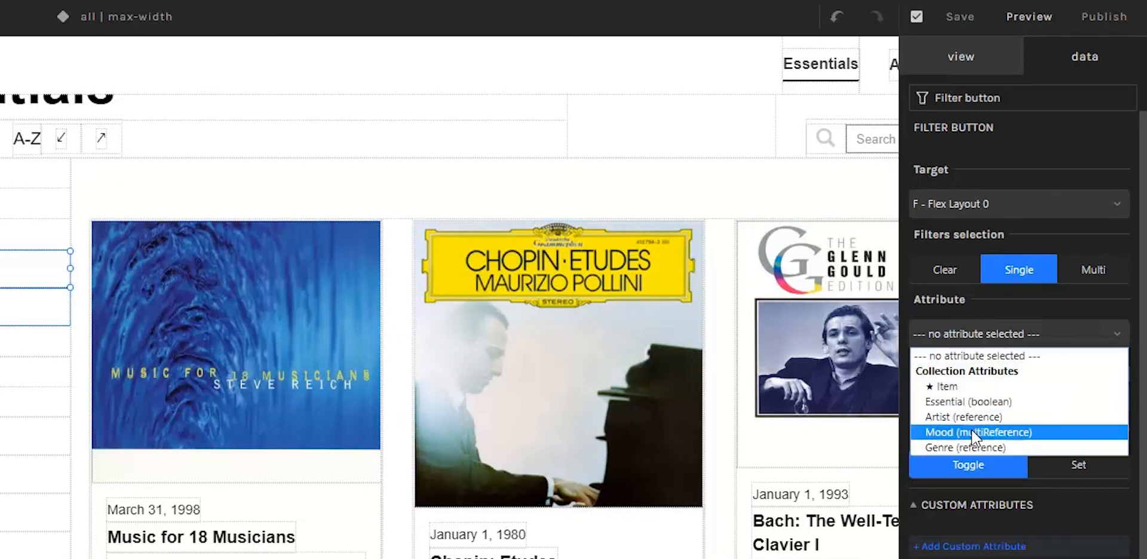
click(974, 450)
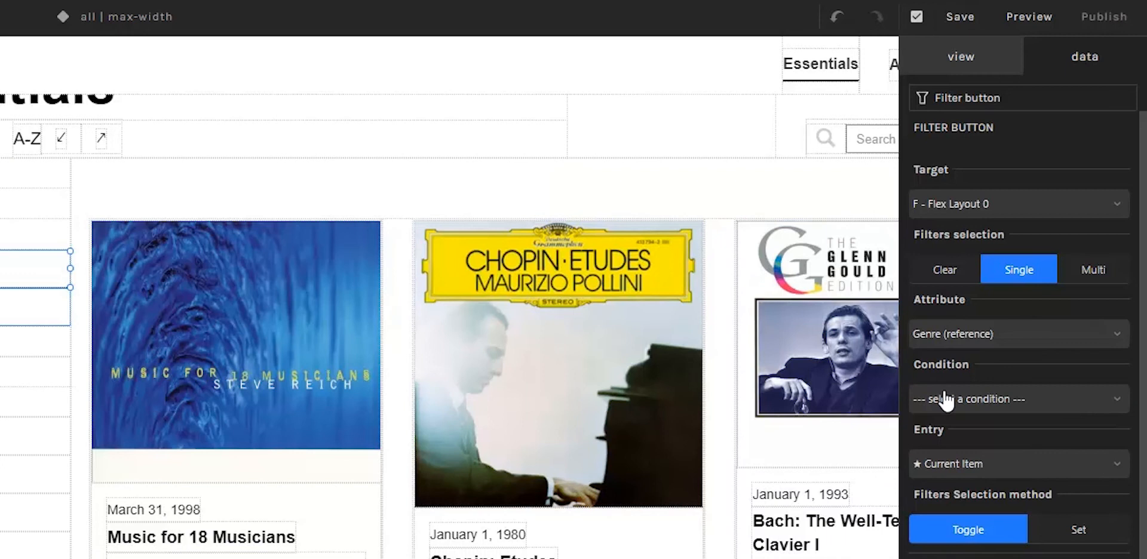
click(944, 399)
click(941, 466)
click(943, 469)
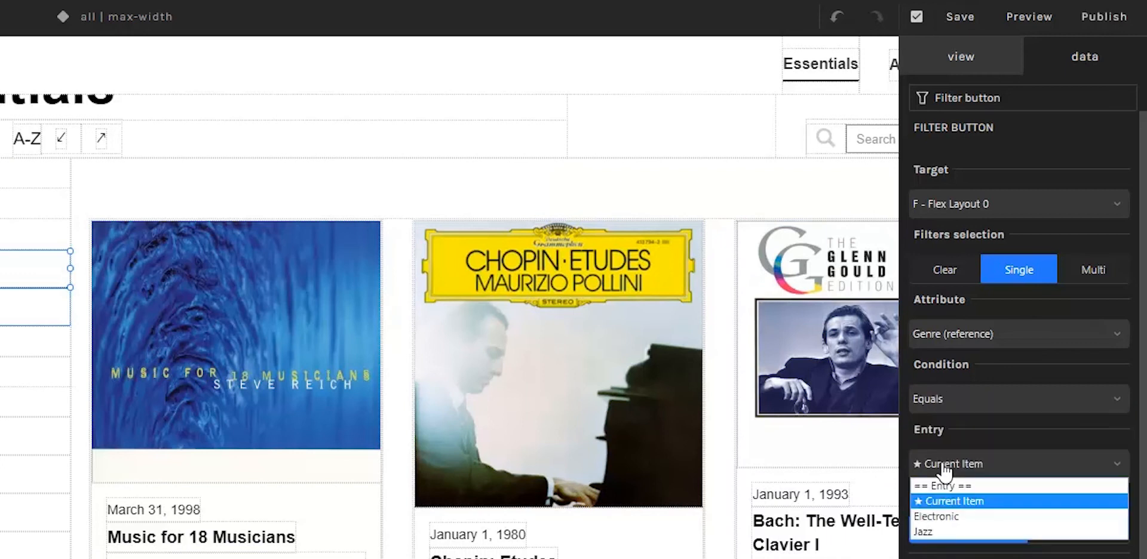
click(943, 501)
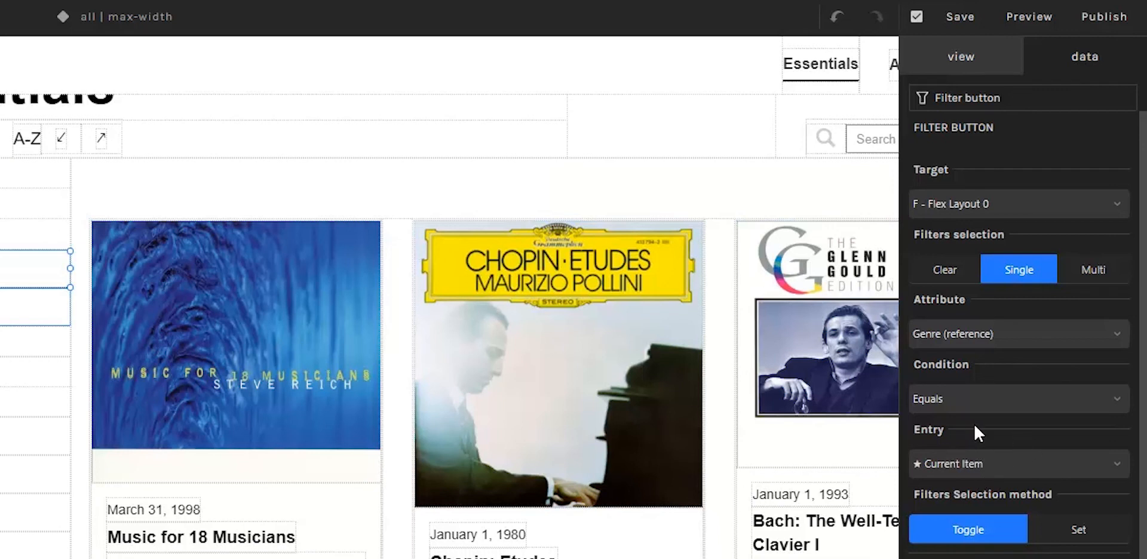
scroll(973, 422, down, 2)
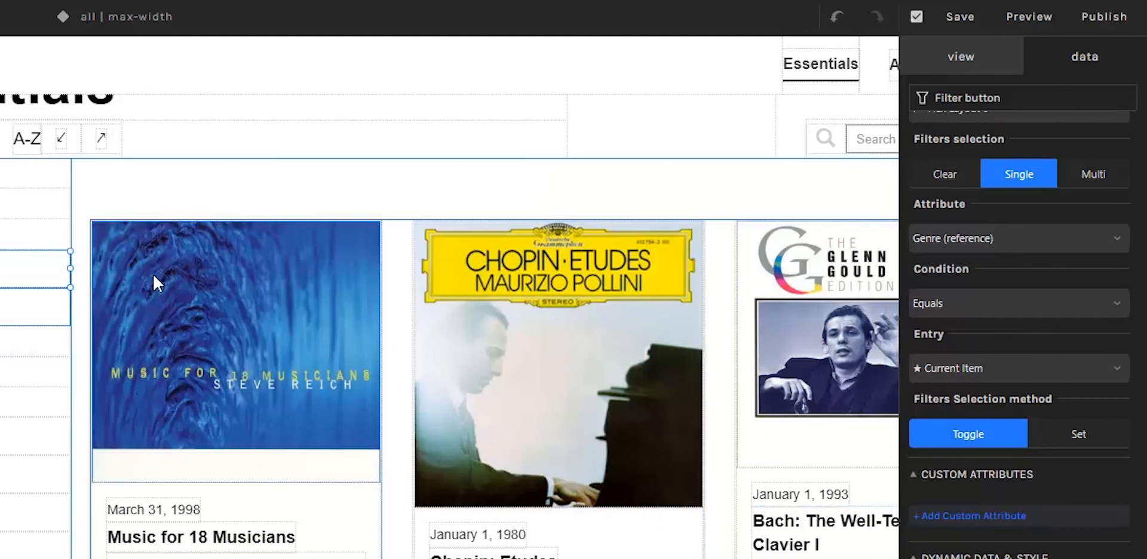
Preview the Essentials page, test the Jazz and Electronic filters on the releases, and exit the preview.
click(1026, 18)
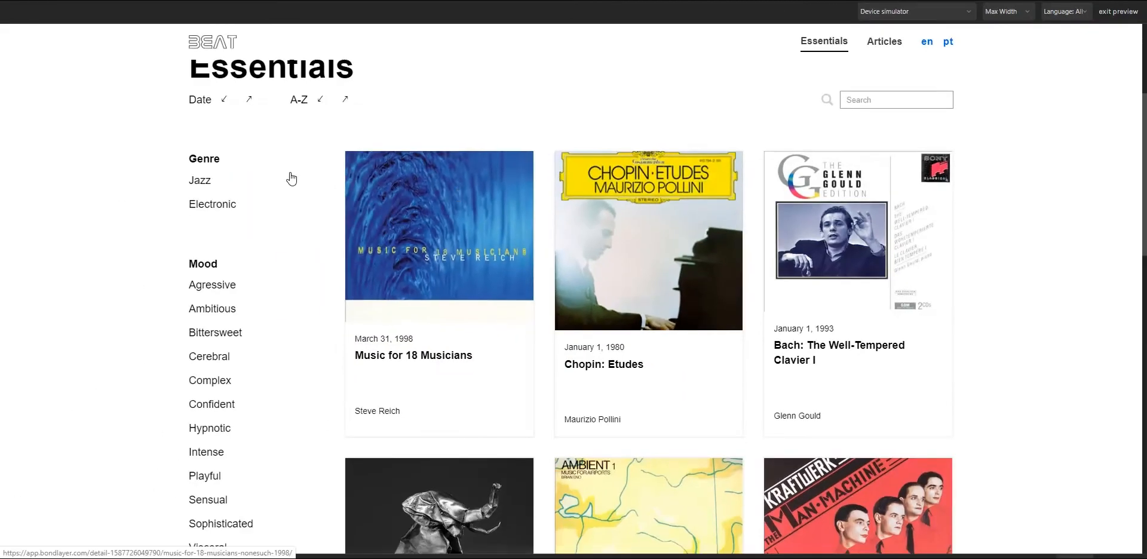
click(200, 180)
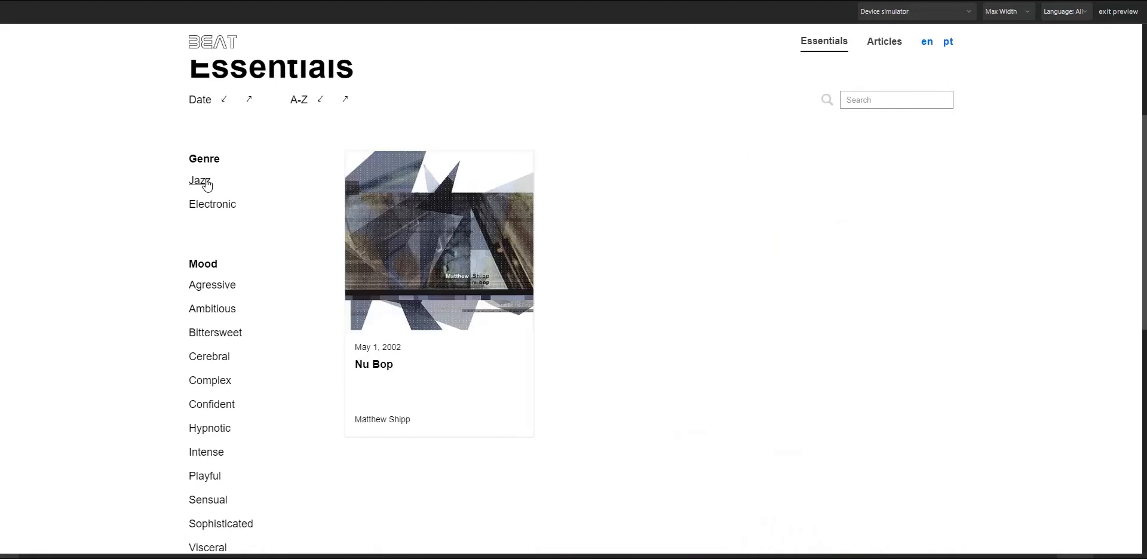
click(206, 186)
click(214, 205)
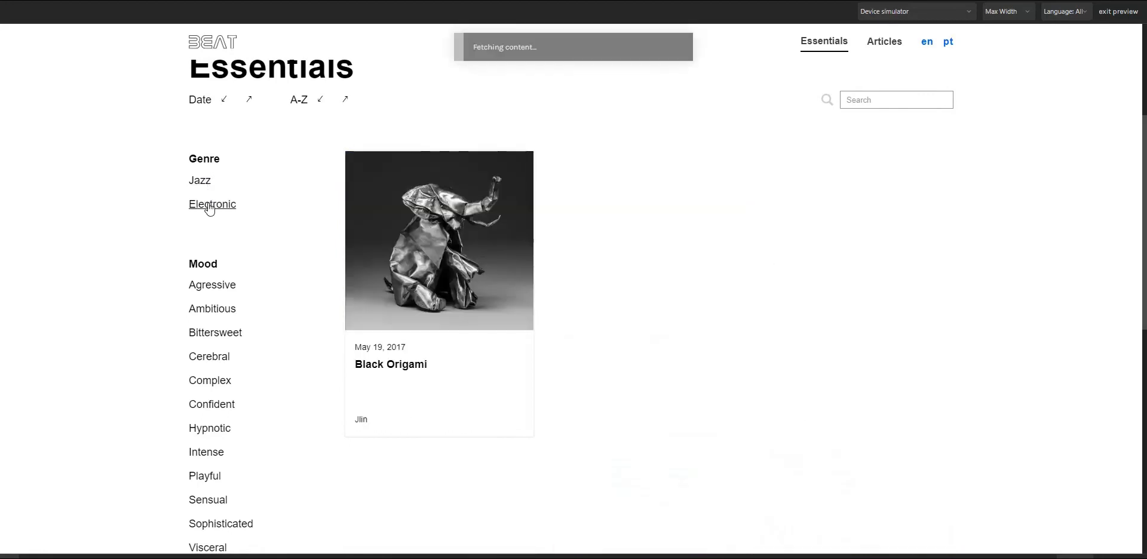
click(204, 182)
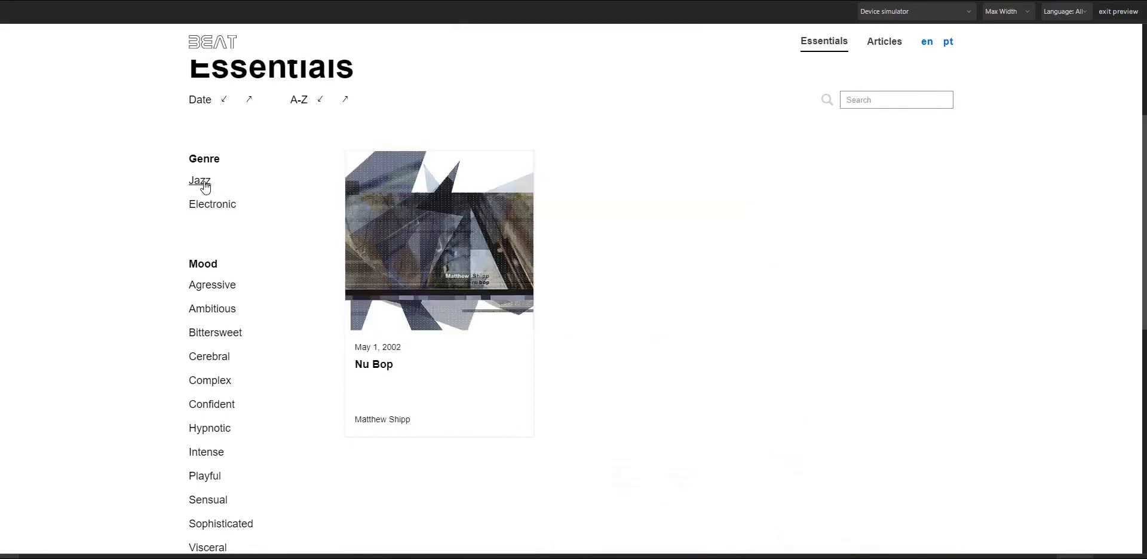
click(1126, 16)
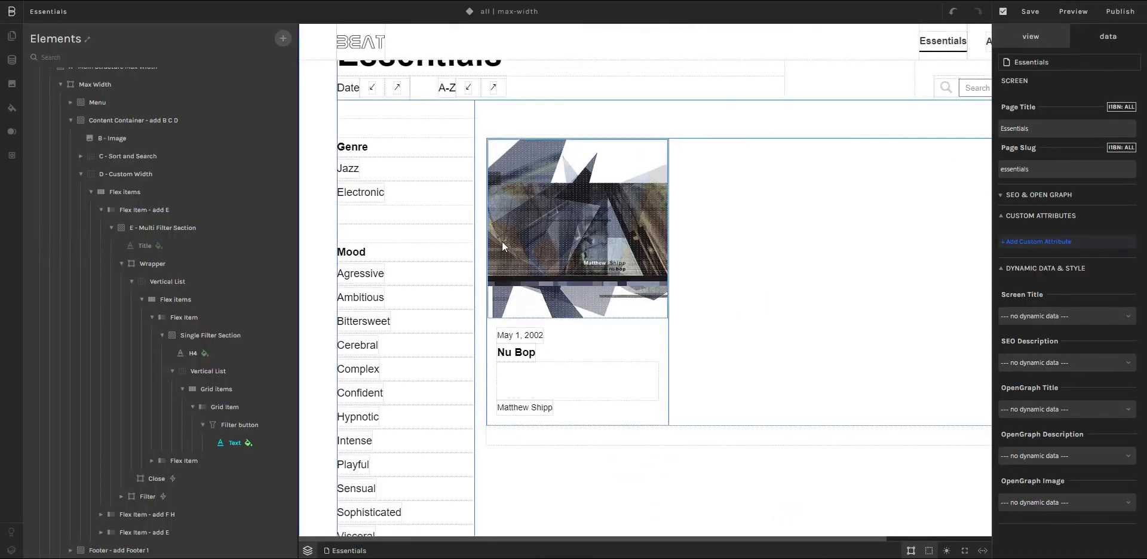
Examine the typography of the genre filter button's Current style variant.
click(352, 172)
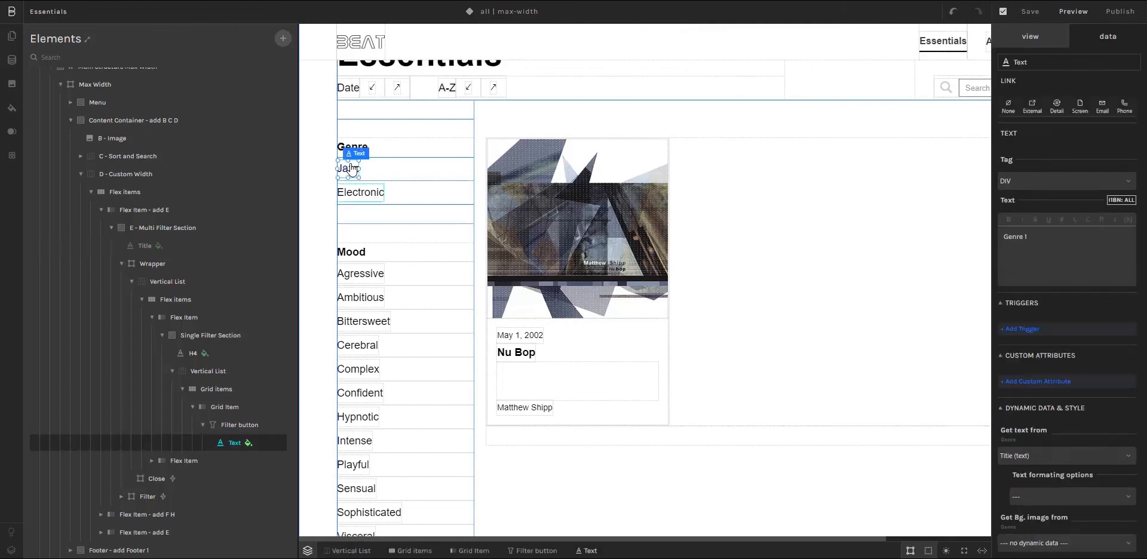
click(231, 426)
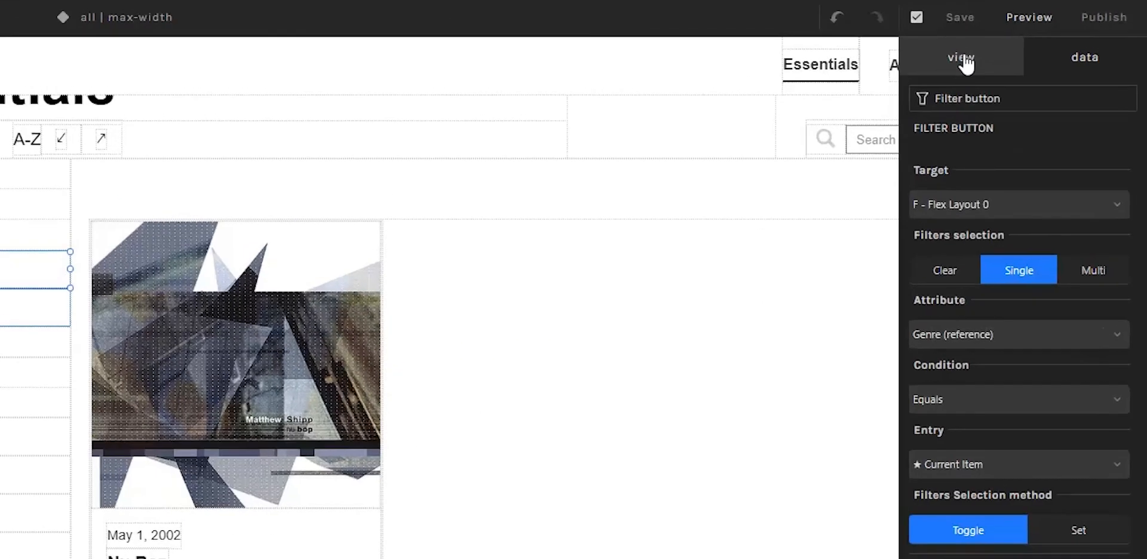
click(964, 59)
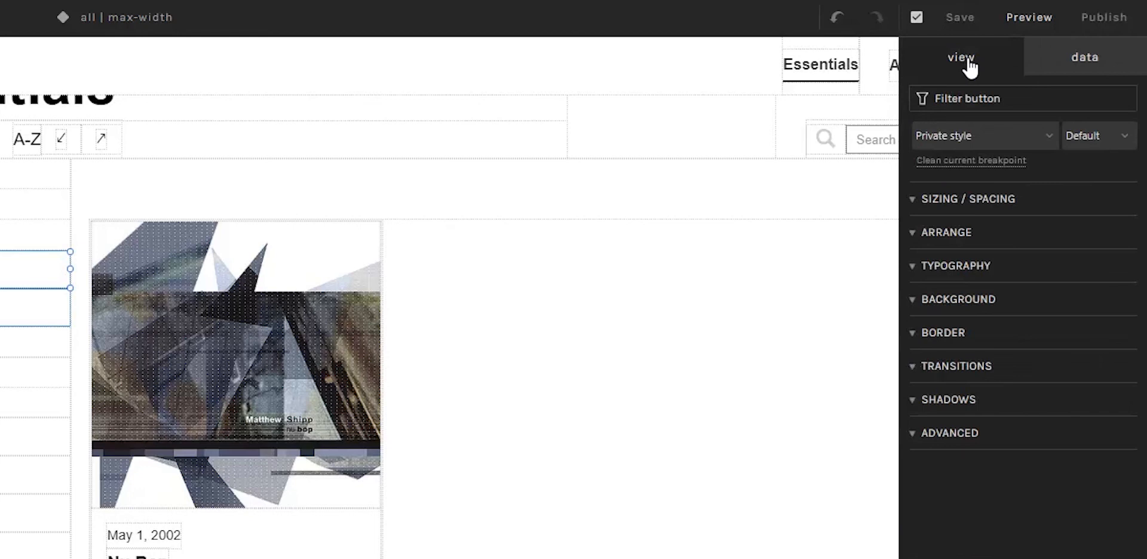
click(1086, 144)
click(1091, 189)
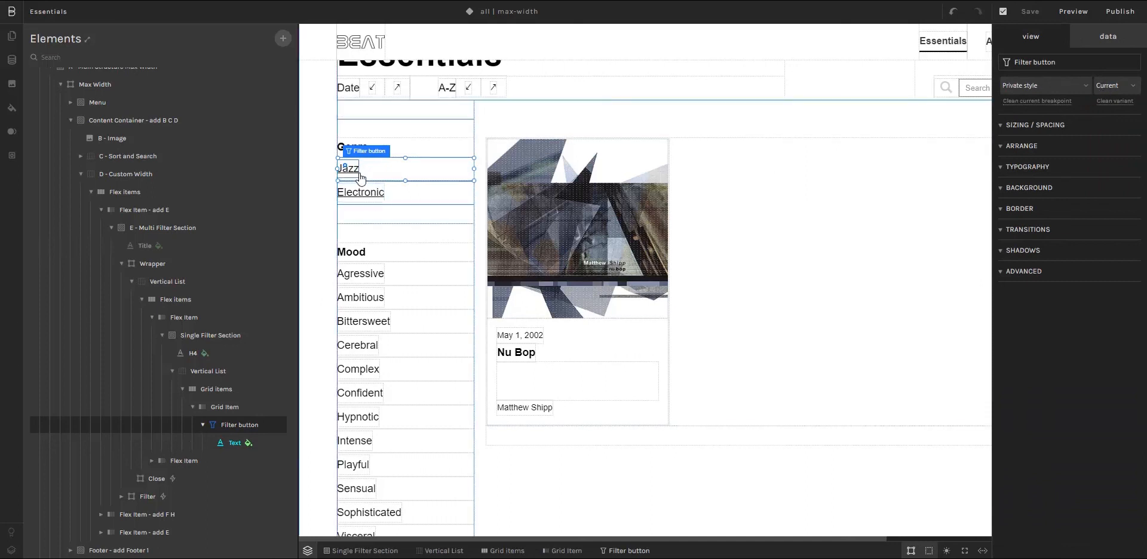
click(1014, 166)
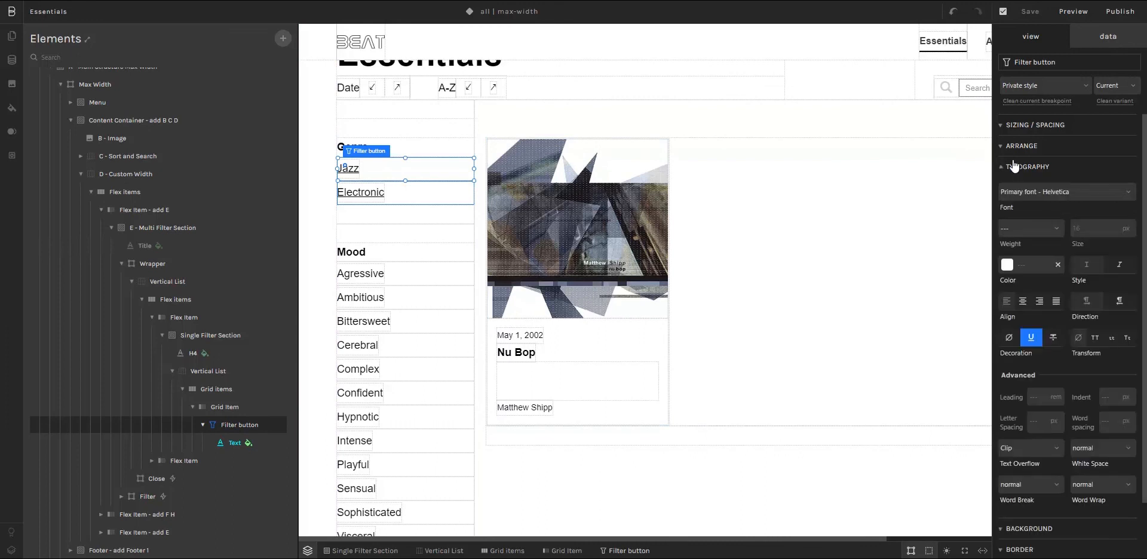